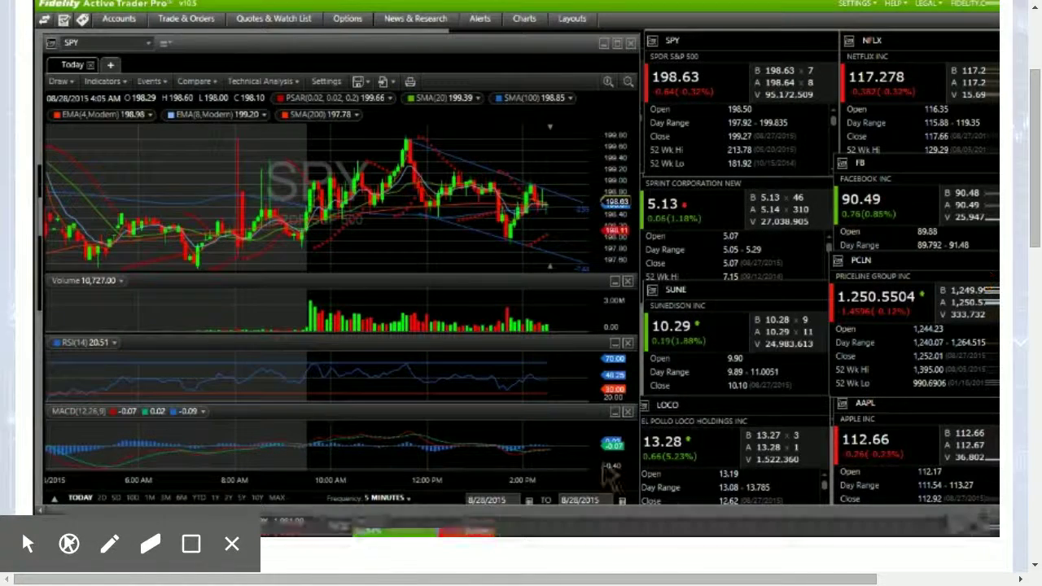
# Step: Examine the SPY 5-minute chart from about 11:30 AM onward
pyautogui.hotkey('alt', 't')
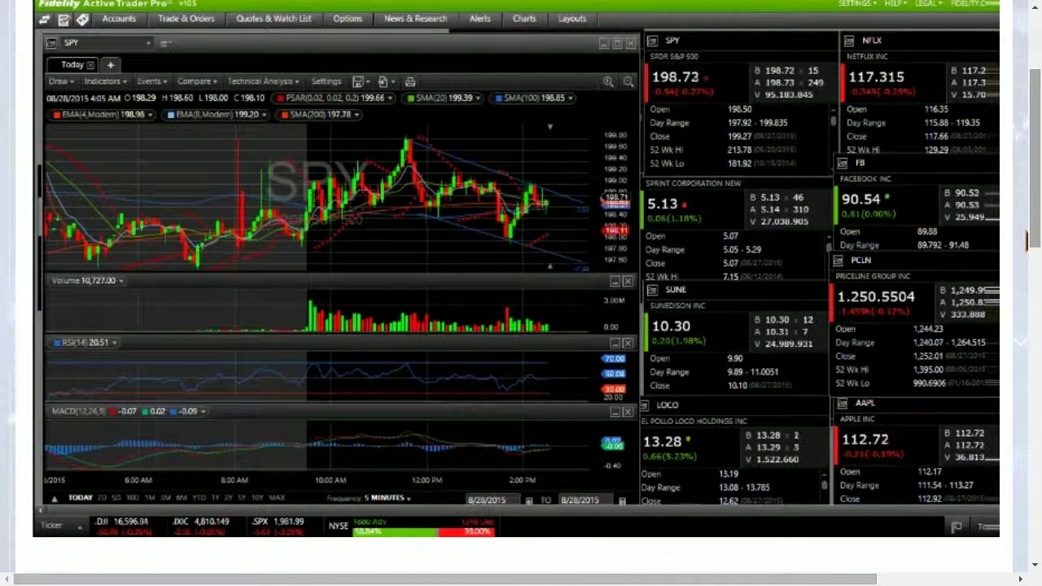
pyautogui.moveTo(1027, 236); pyautogui.dragTo(1027, 228)
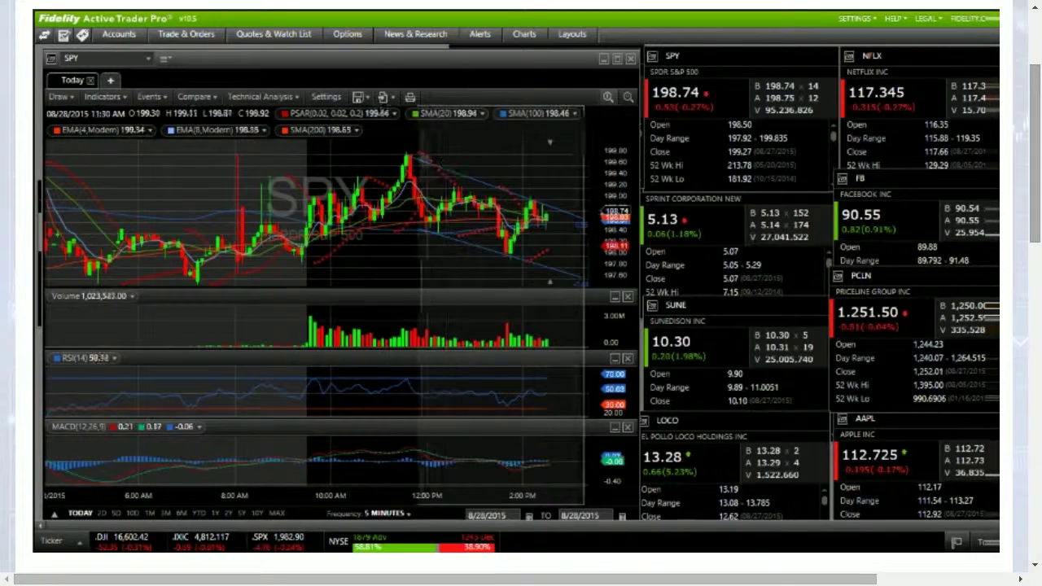
pyautogui.scroll(3, 479, 233)
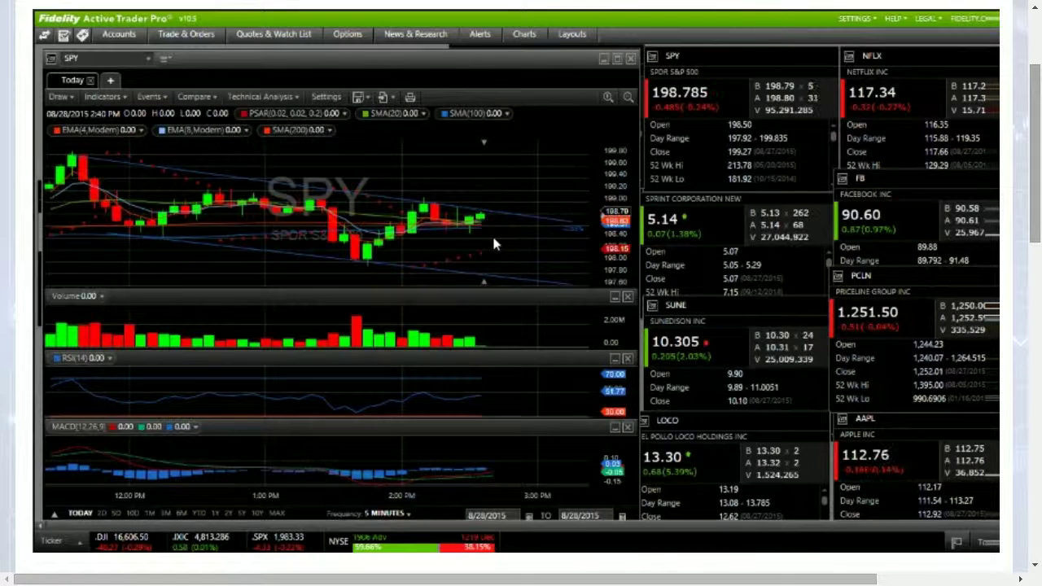
# Step: Chart SUNE in place of SPY and examine its price action from about 10:40 AM onward
pyautogui.click(95, 58)
pyautogui.write('SUNE')
pyautogui.press('Return')
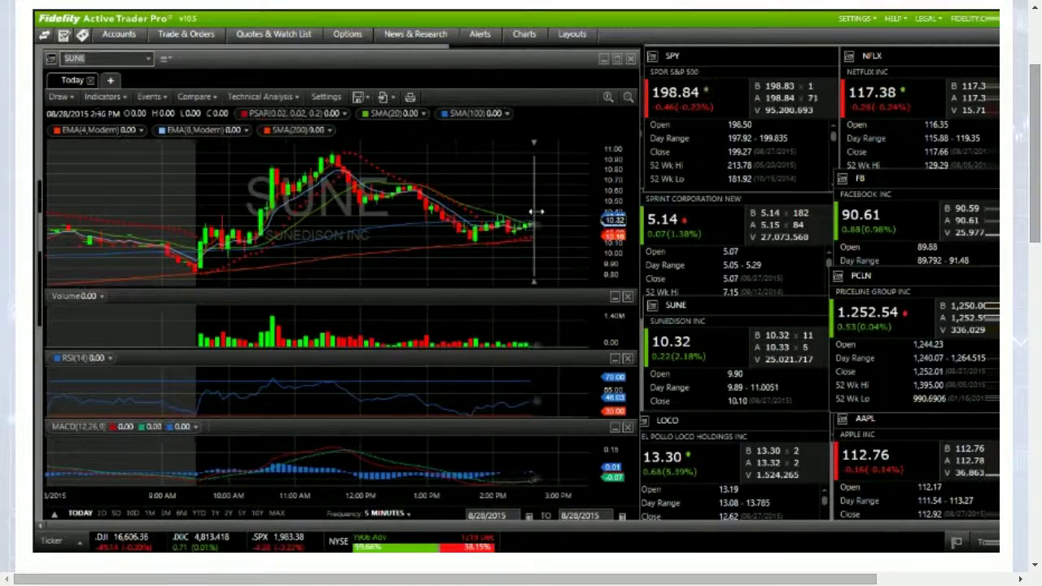
pyautogui.click(608, 96)
pyautogui.moveTo(567, 211); pyautogui.dragTo(272, 189)
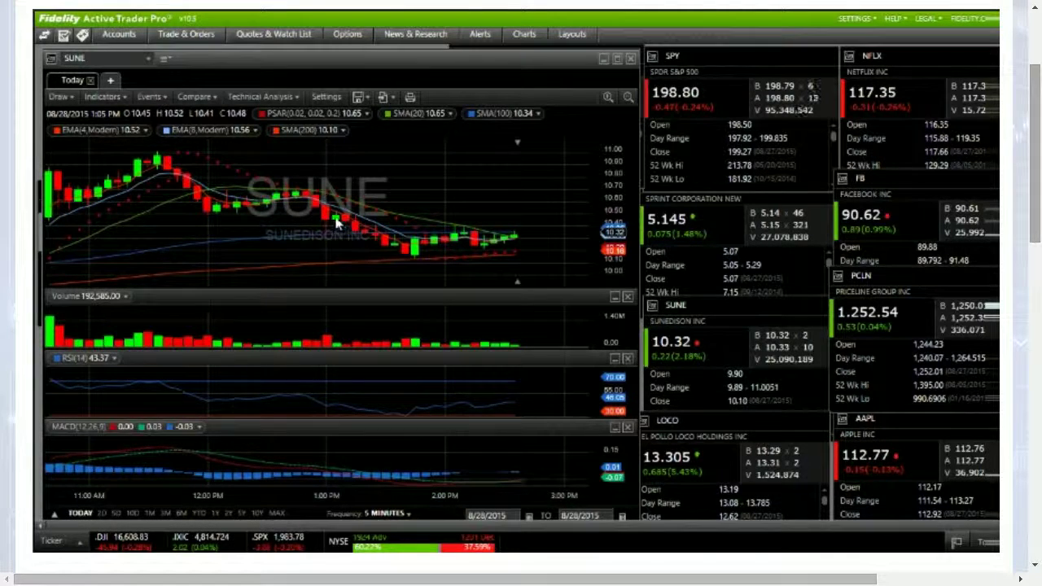
# Step: Chart NFLX and examine its price action from about 10:15 AM onward
pyautogui.click(125, 58)
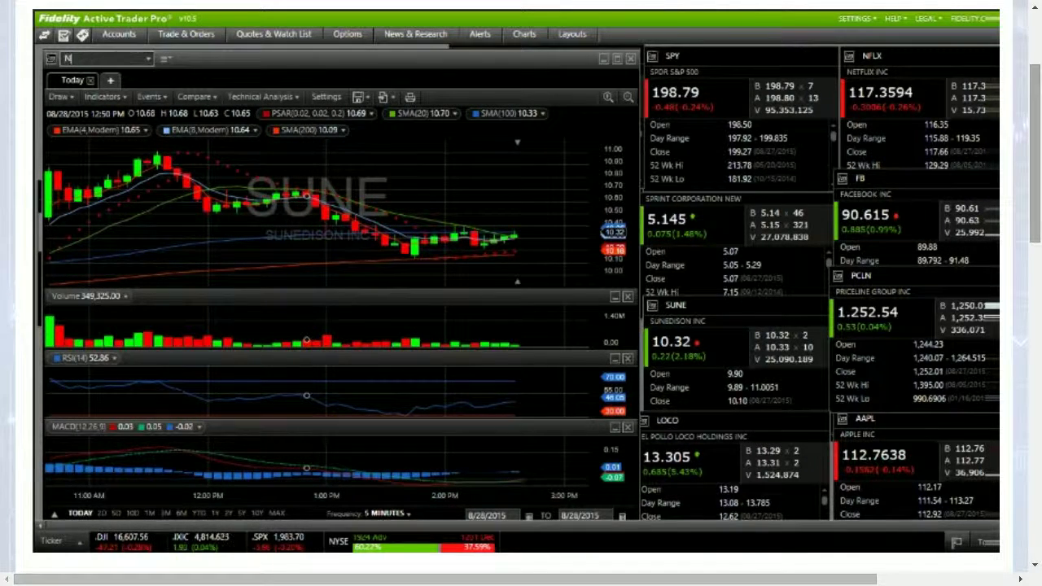
pyautogui.write('NFLX')
pyautogui.press('Return')
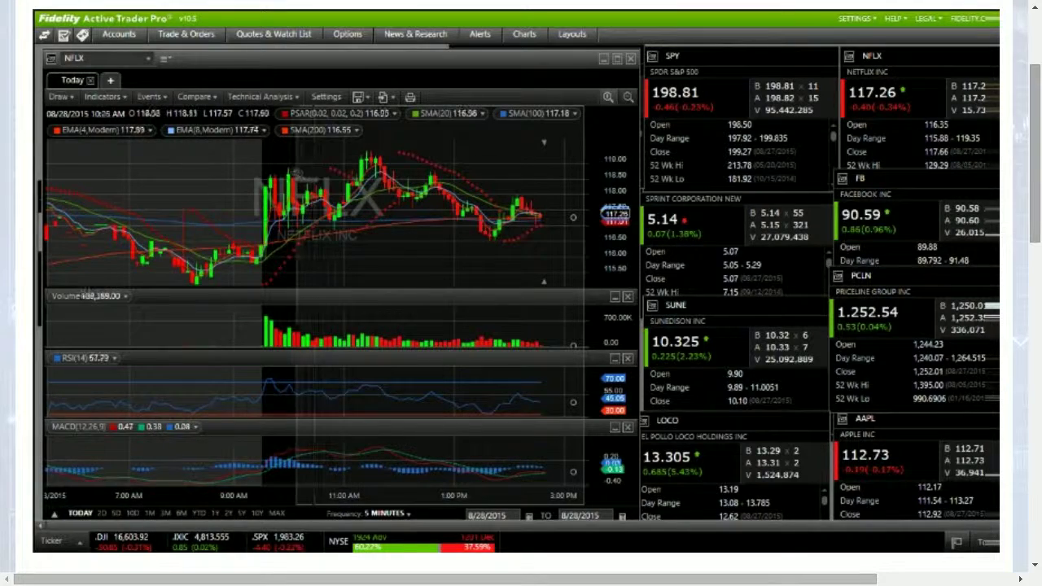
pyautogui.scroll(2, 273, 162)
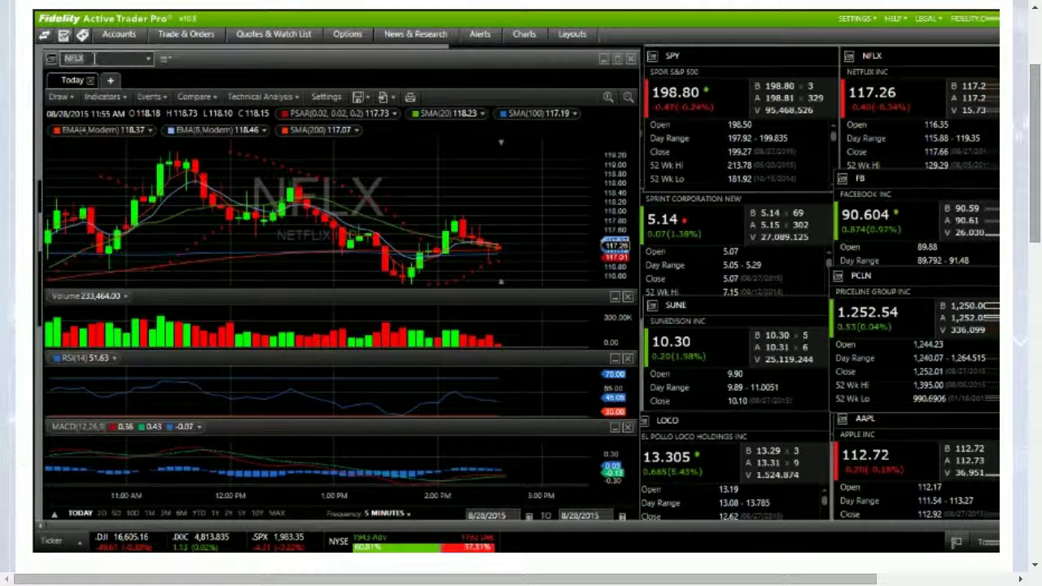
# Step: Chart AAPL for review, and switch to TSLA to examine its price action from about 10:35 AM onward
pyautogui.write('AAPL')
pyautogui.press('Return')
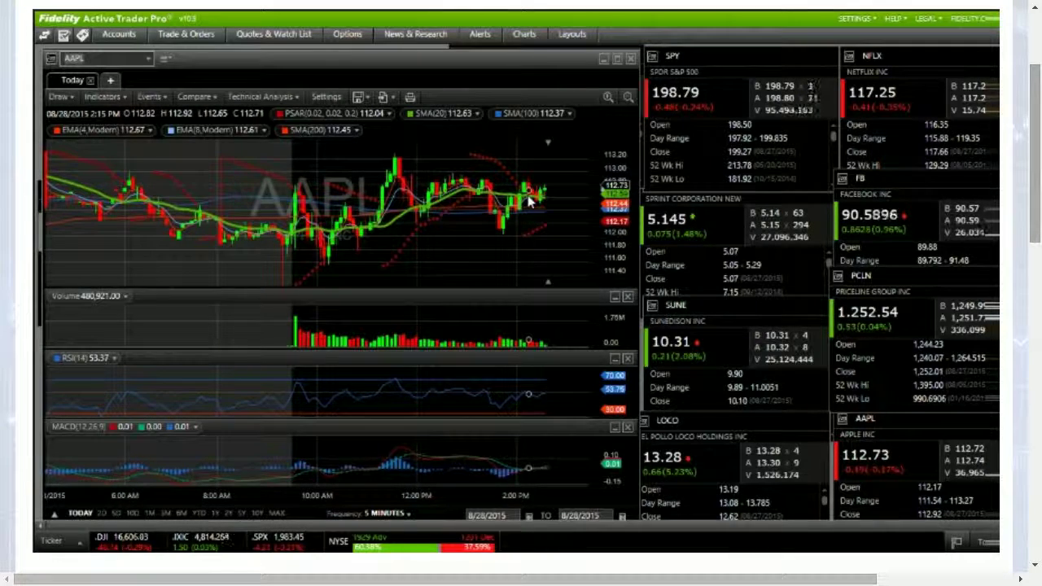
pyautogui.write('ISLA')
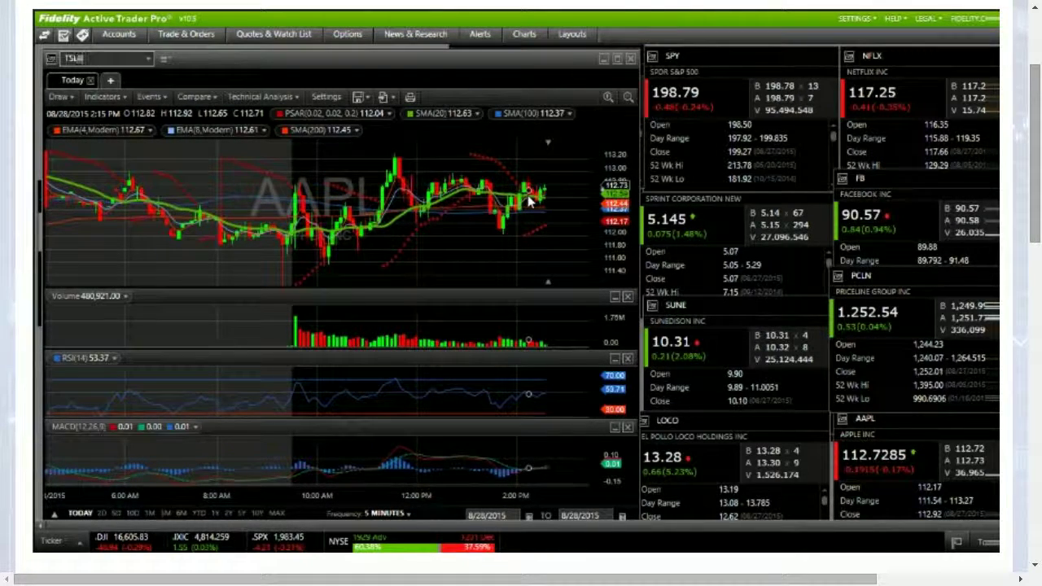
pyautogui.press('Return')
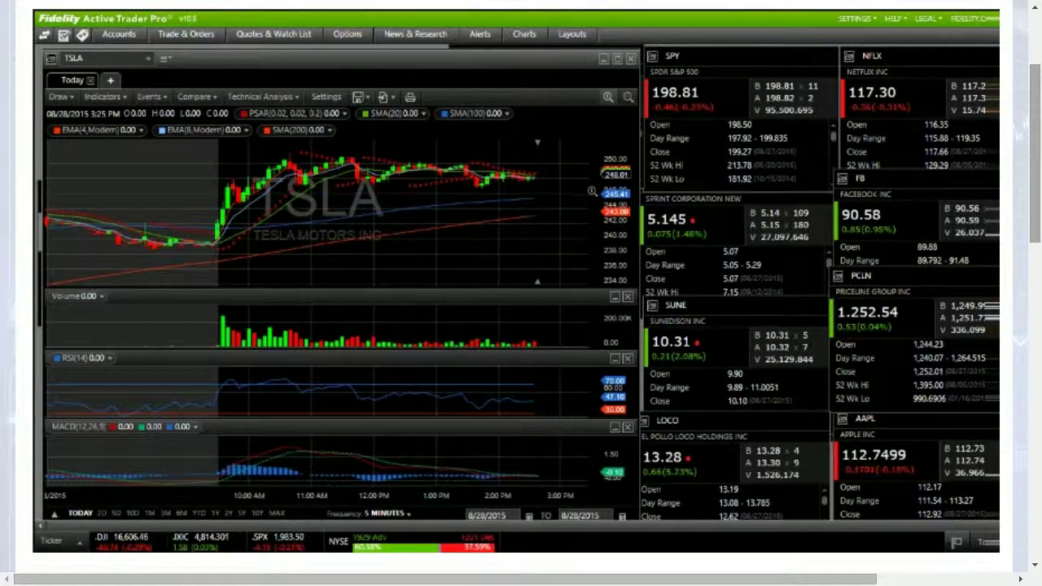
pyautogui.scroll(3, 286, 150)
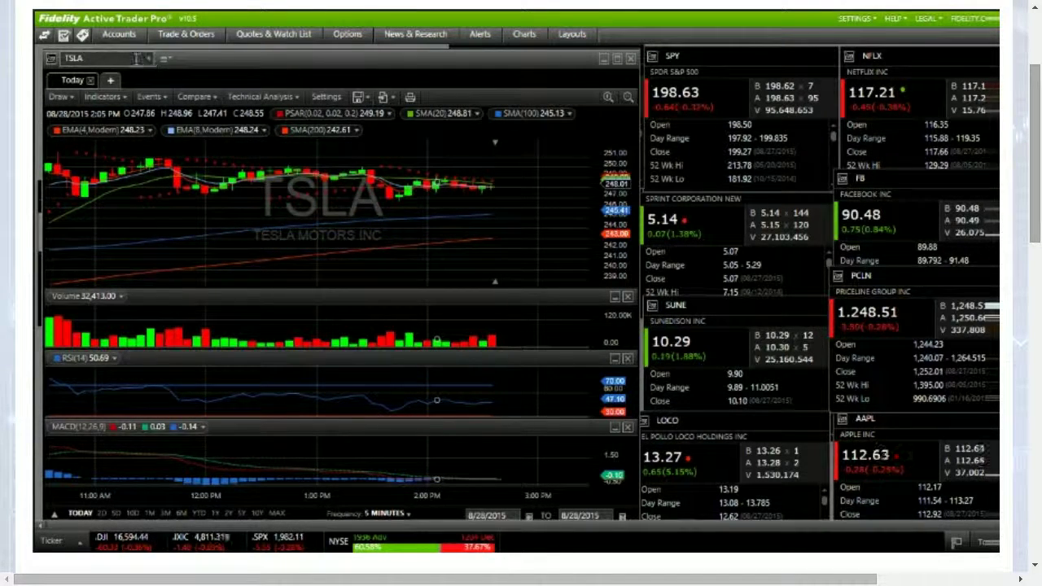
# Step: Chart PCLN, inspect its candles from about 1:25 PM onward, and restore the chart's full range
pyautogui.click(136, 58)
pyautogui.write('PCLN')
pyautogui.press('Return')
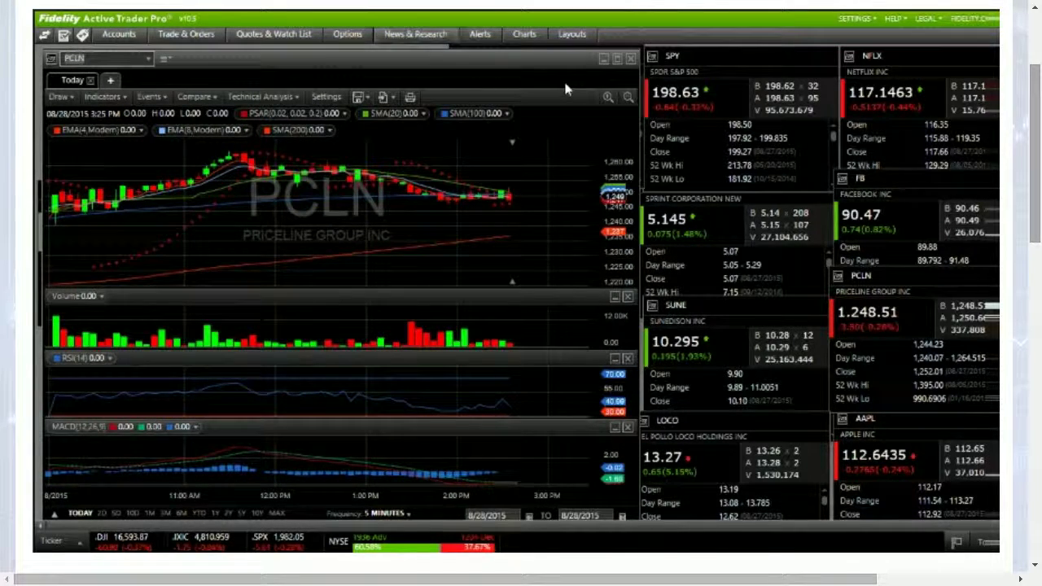
pyautogui.click(607, 97)
pyautogui.moveTo(576, 196); pyautogui.dragTo(384, 190)
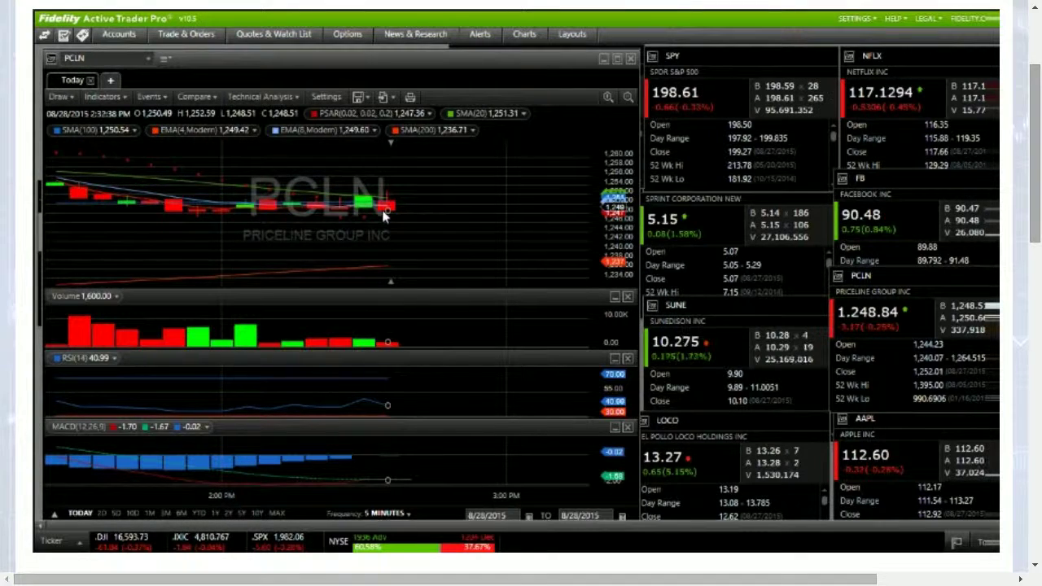
pyautogui.click(629, 98)
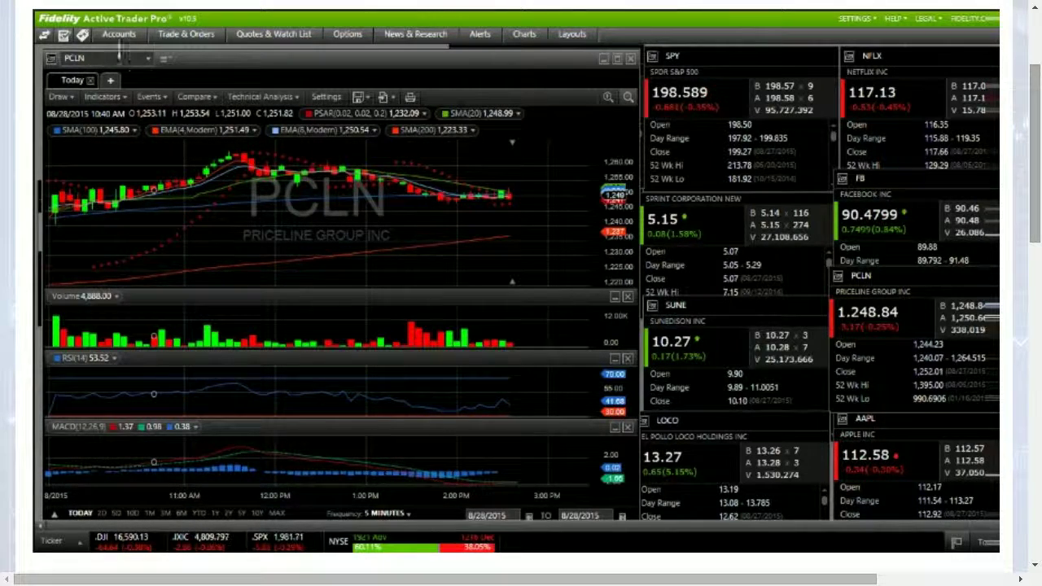
# Step: Chart GOOGL to review its intraday price action
pyautogui.write('GL')
pyautogui.press('Return')
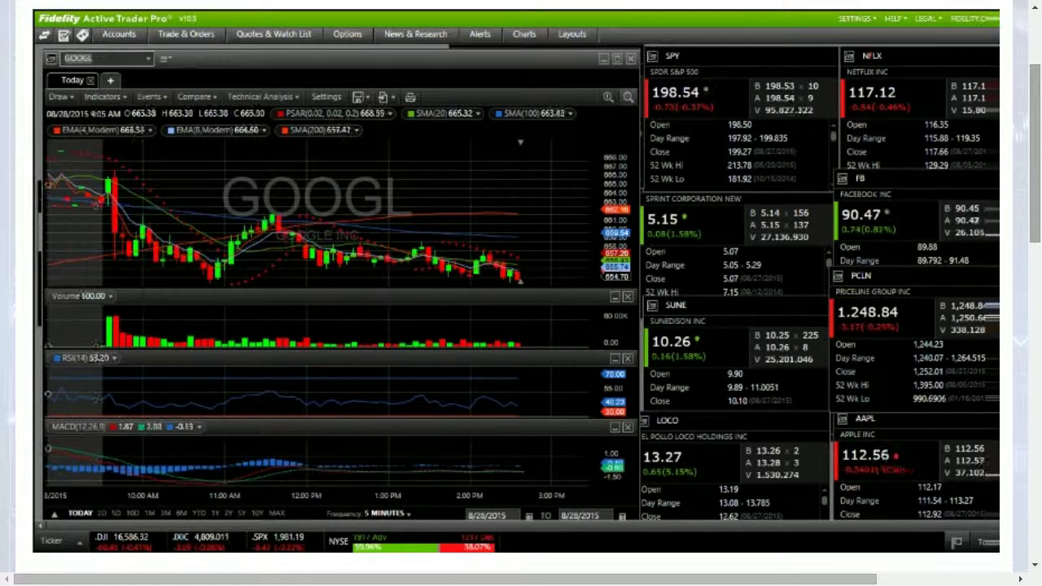
# Step: Chart SPY, inspect its candles between about 10 AM and 1 PM, and restore the full day's range
pyautogui.click(126, 55)
pyautogui.write('SPY')
pyautogui.press('Return')
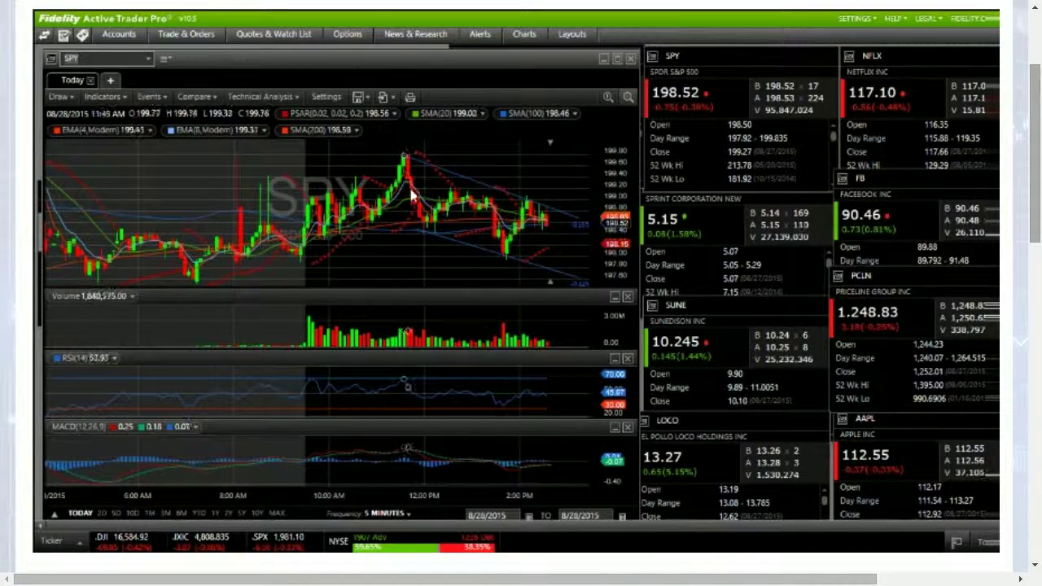
pyautogui.click(608, 97)
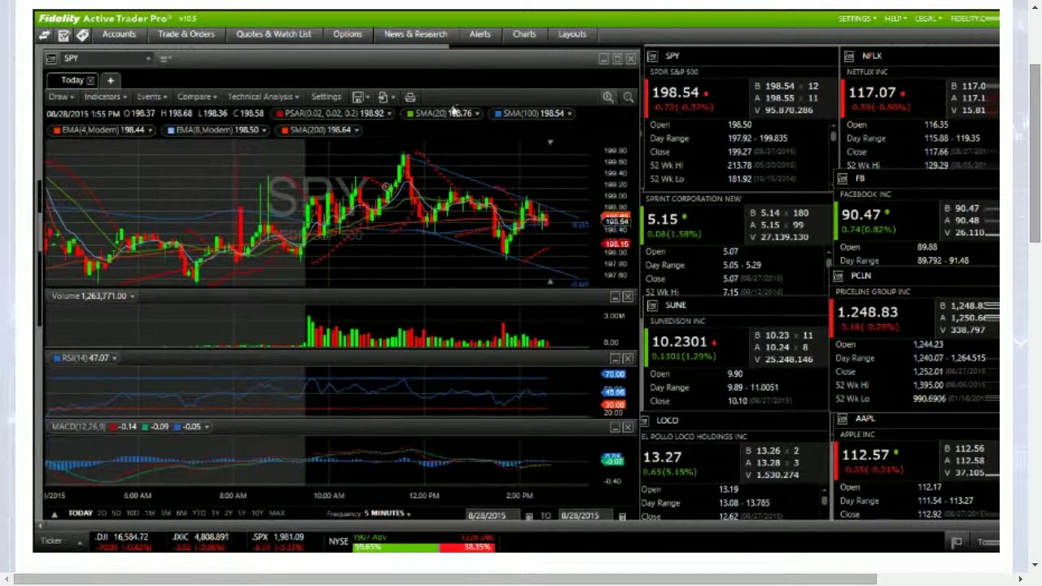
pyautogui.moveTo(328, 212); pyautogui.dragTo(412, 211)
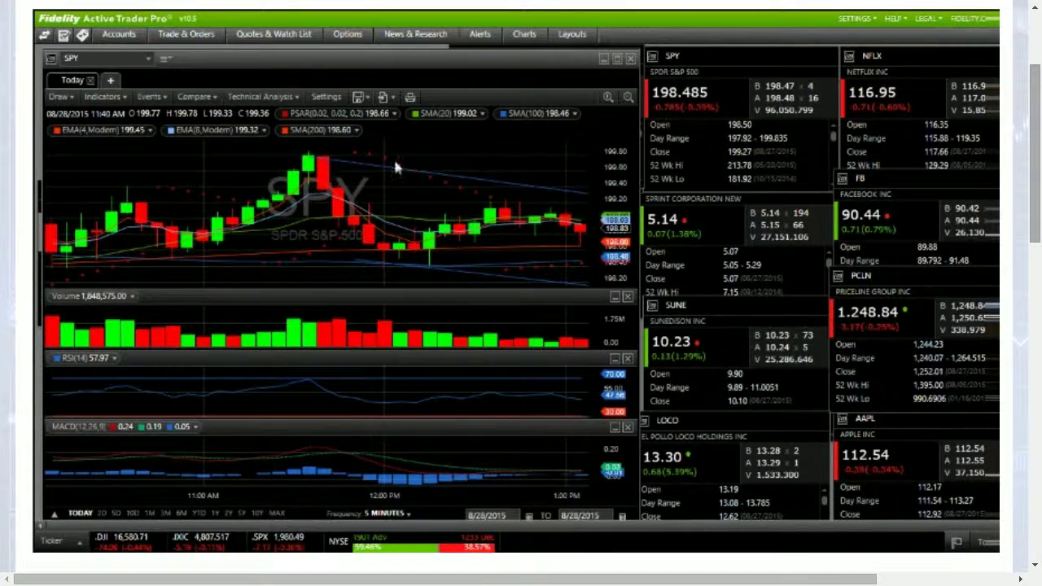
pyautogui.click(627, 96)
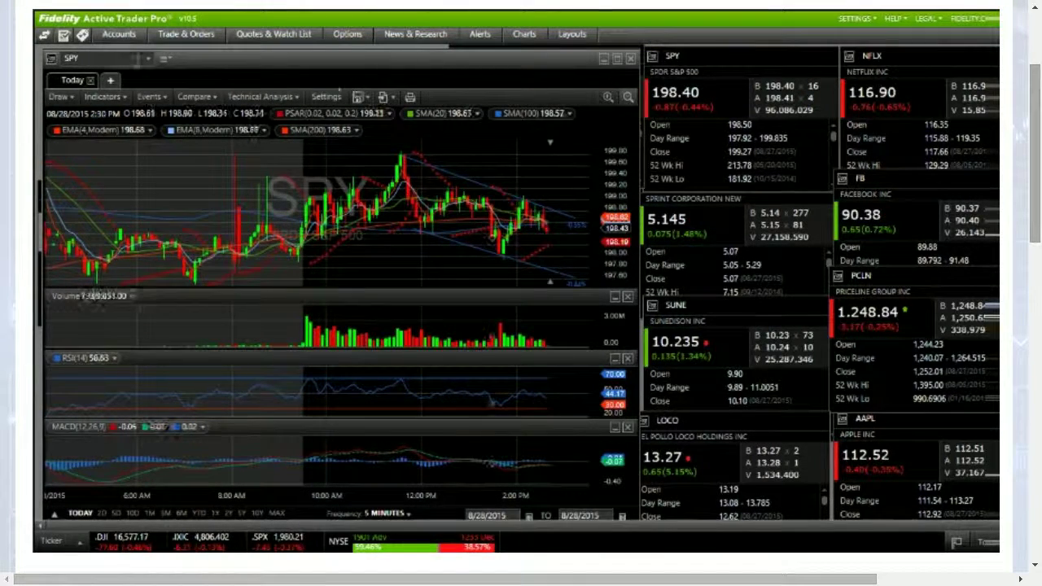
# Step: Chart AMZN and examine its price action between about 10:20 AM and 1:35 PM
pyautogui.click(122, 59)
pyautogui.write('AMZN')
pyautogui.press('Return')
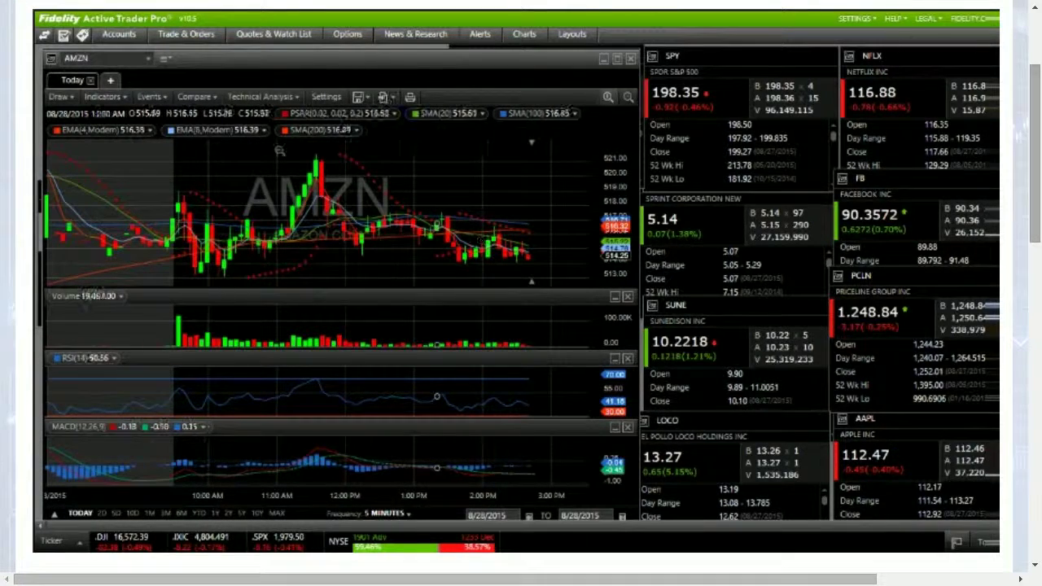
pyautogui.moveTo(217, 162); pyautogui.dragTo(456, 239)
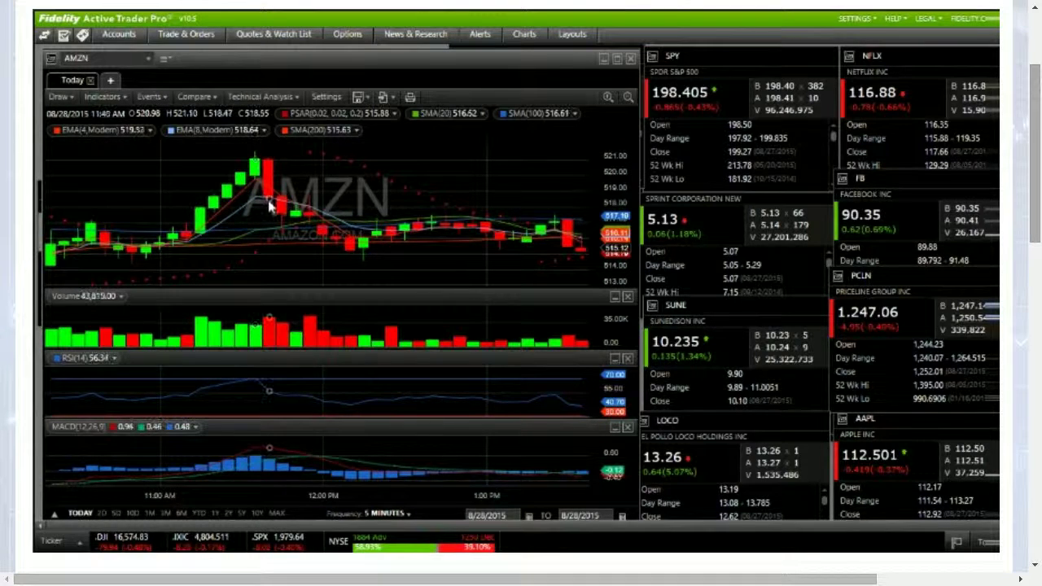
# Step: Return the chart to SPY and inspect its late-morning candles, followed by those from about 12:35 PM onward
pyautogui.click(112, 54)
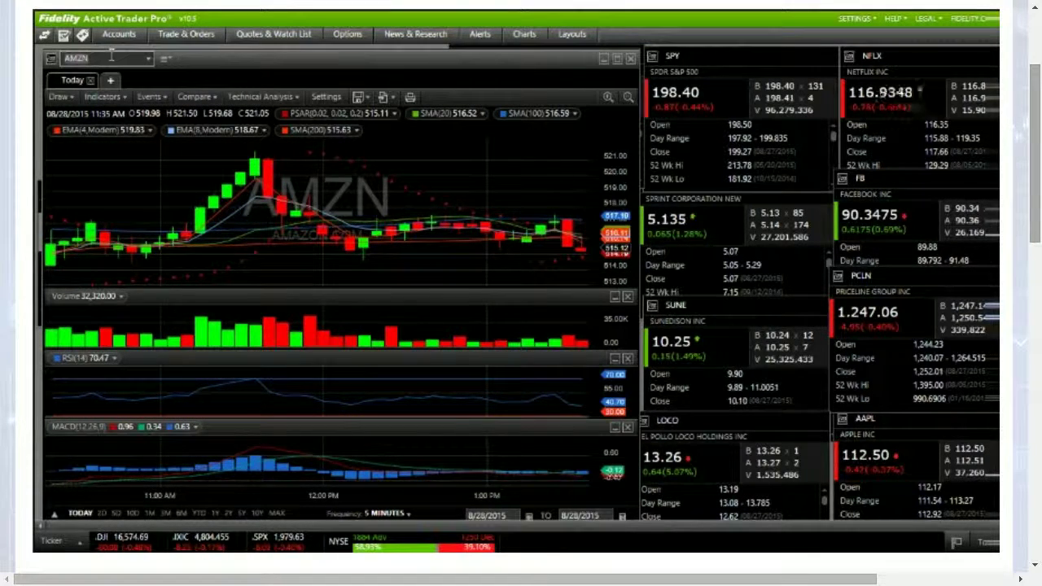
pyautogui.write('SPY')
pyautogui.press('Return')
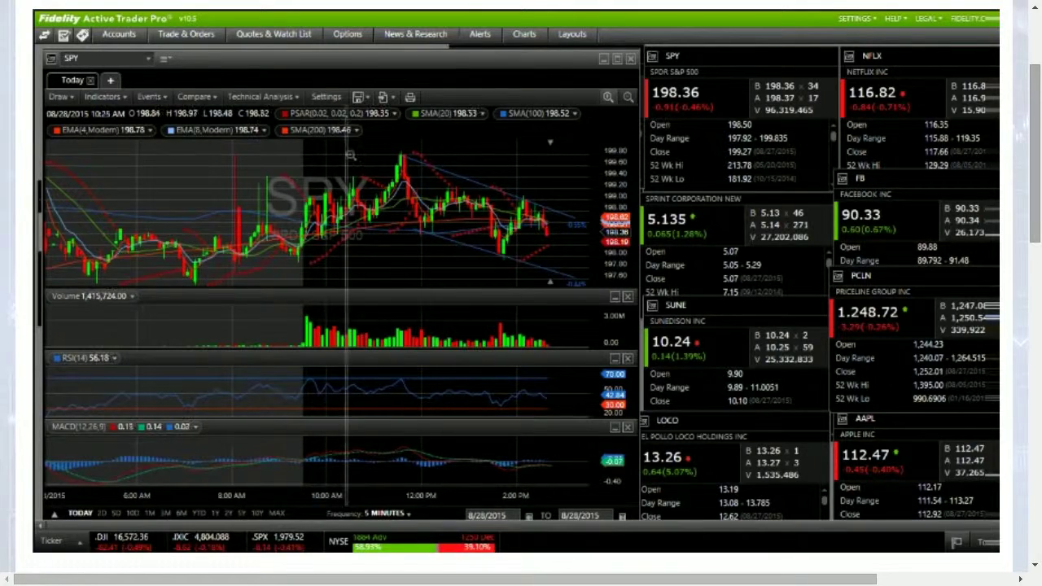
pyautogui.moveTo(350, 154); pyautogui.dragTo(433, 156)
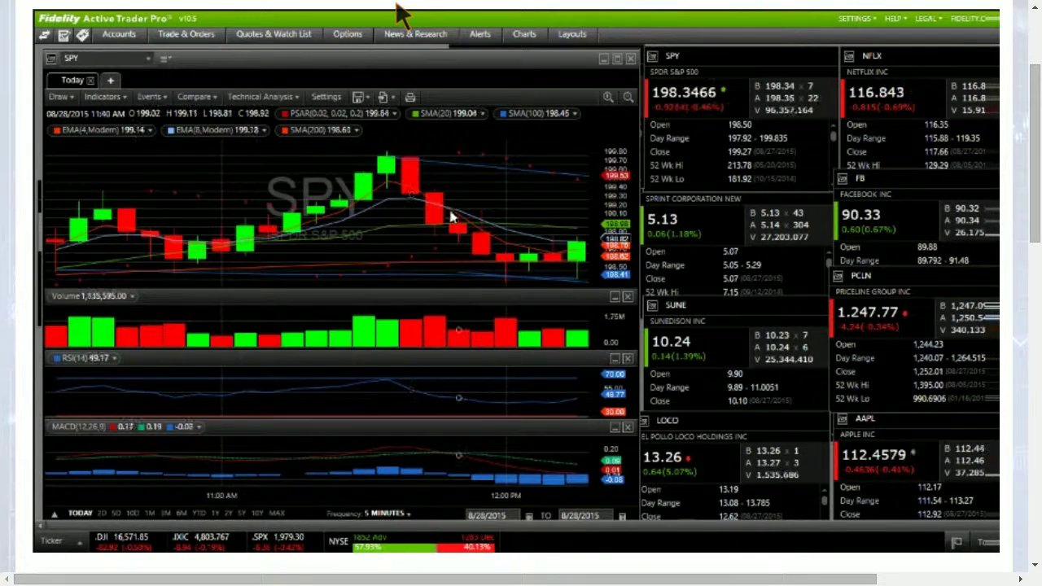
pyautogui.click(627, 97)
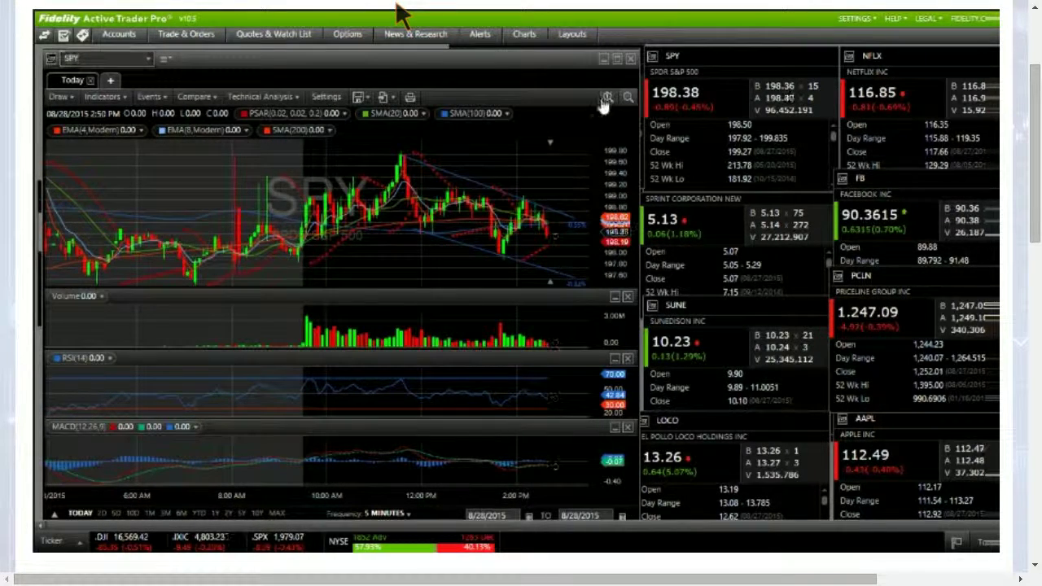
pyautogui.scroll(3, 415, 244)
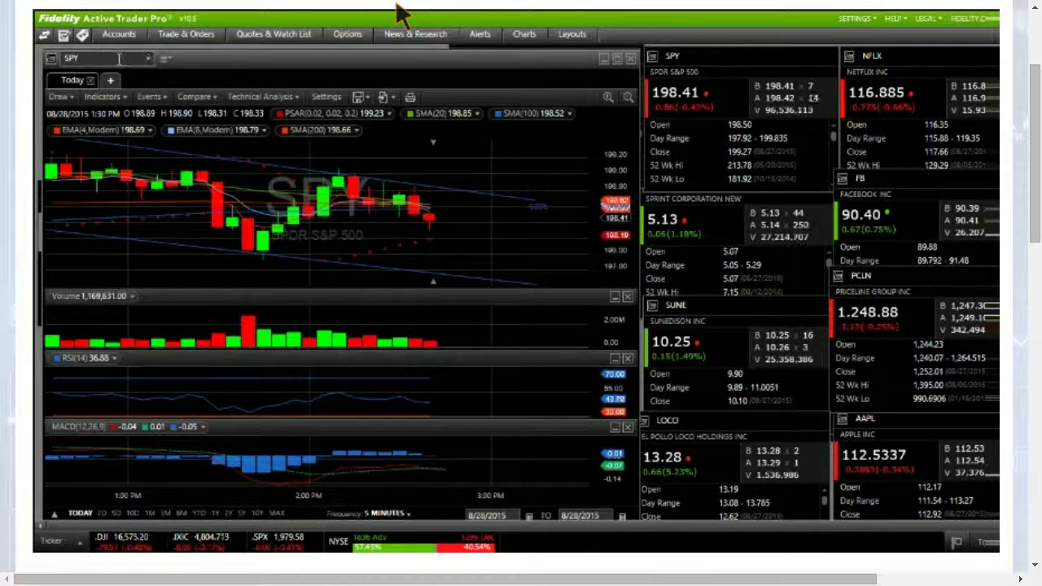
# Step: Chart ANY (Sphere 3D Corporation) to review its intraday trend, and switch the chart back to SPY
pyautogui.write('NNY')
pyautogui.press('Return')
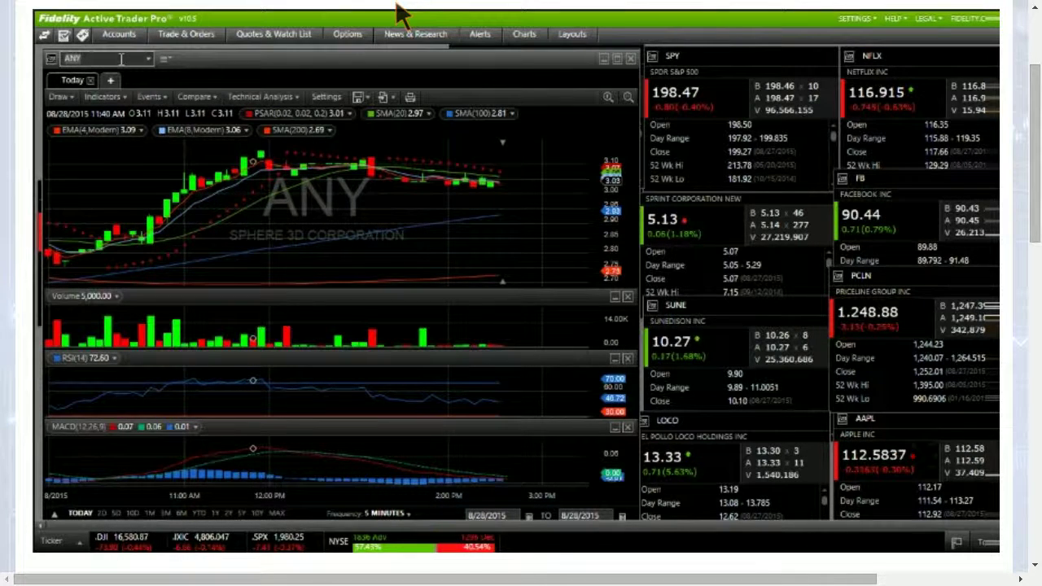
pyautogui.click(121, 59)
pyautogui.write('SPY')
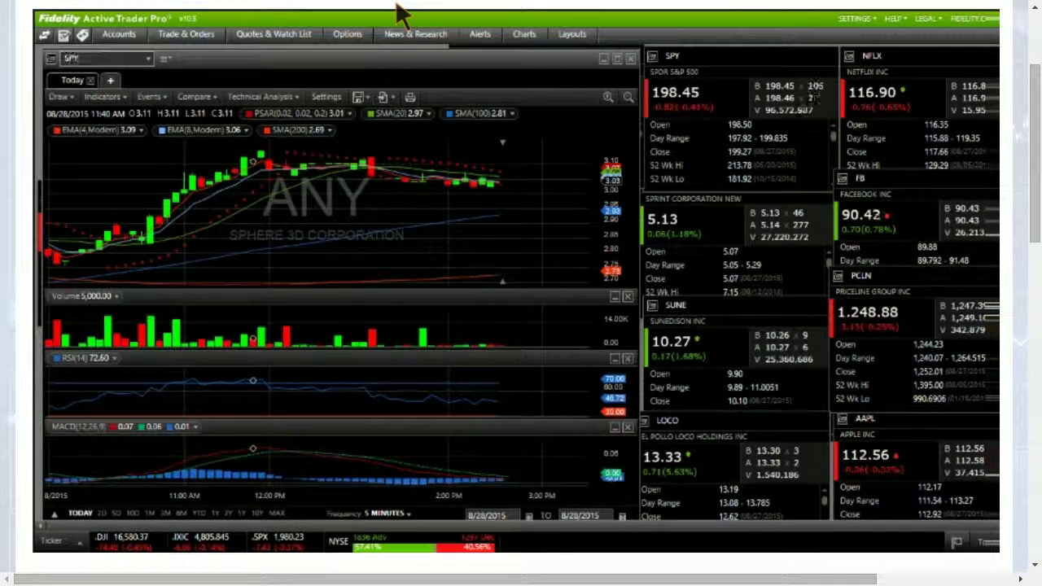
pyautogui.press('Return')
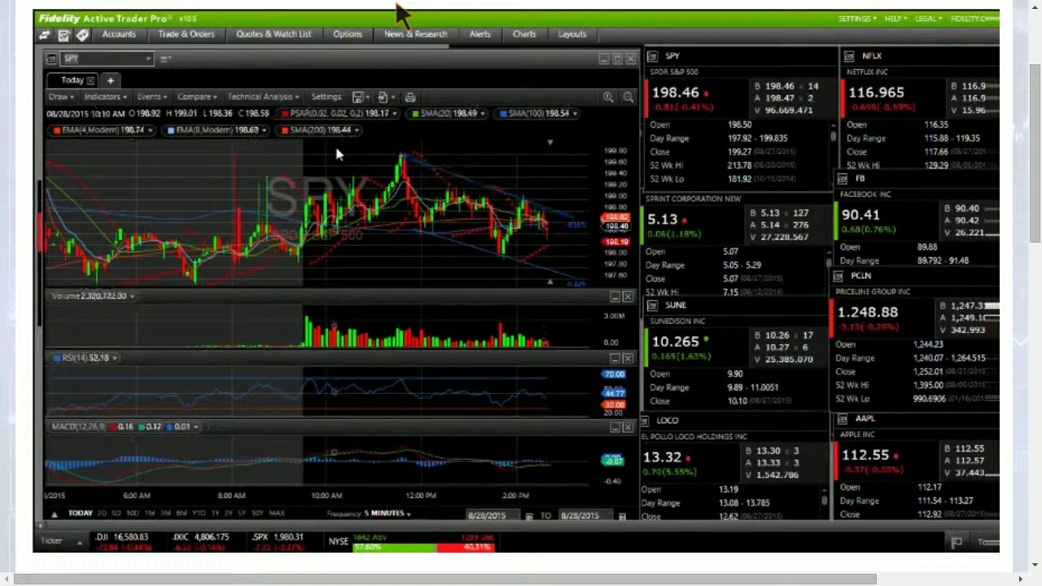
# Step: Chart FB to compare its intraday pattern with SPY, and switch the chart back to SPY
pyautogui.write('B')
pyautogui.press('Return')
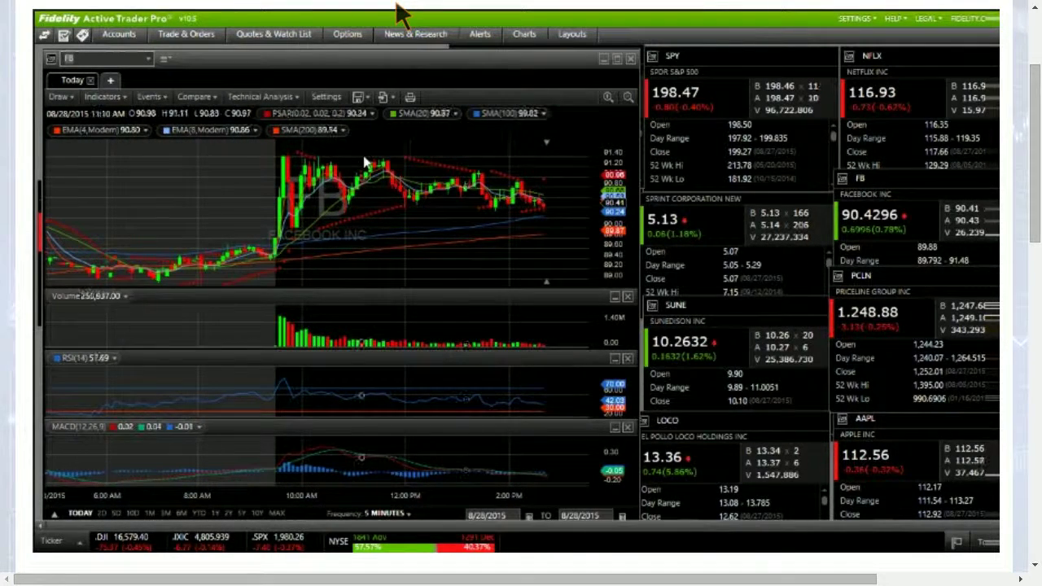
pyautogui.click(284, 98)
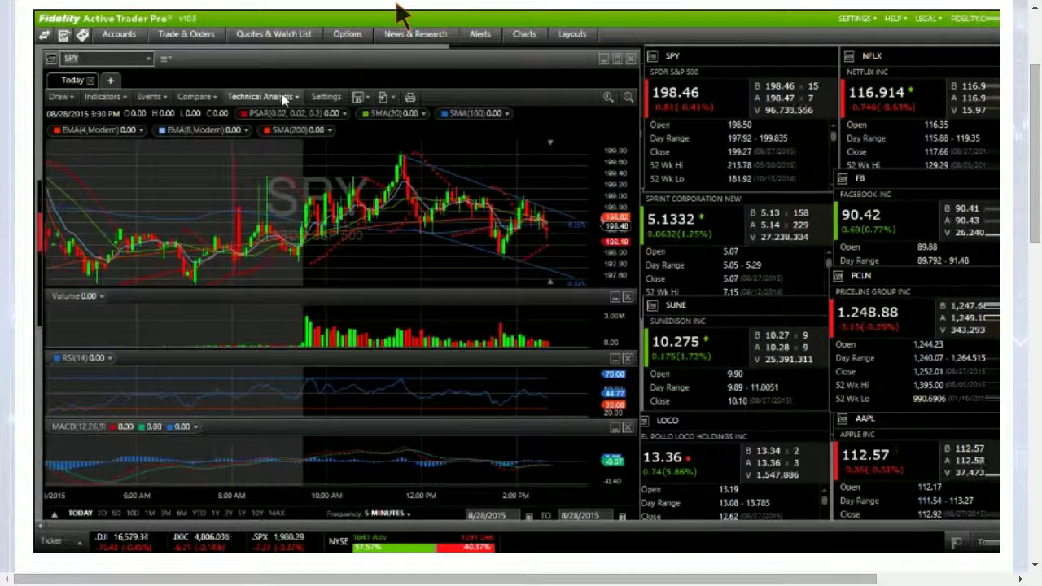
# Step: Chart AAPL and examine its price action from about 10:20 AM onward
pyautogui.write('AA')
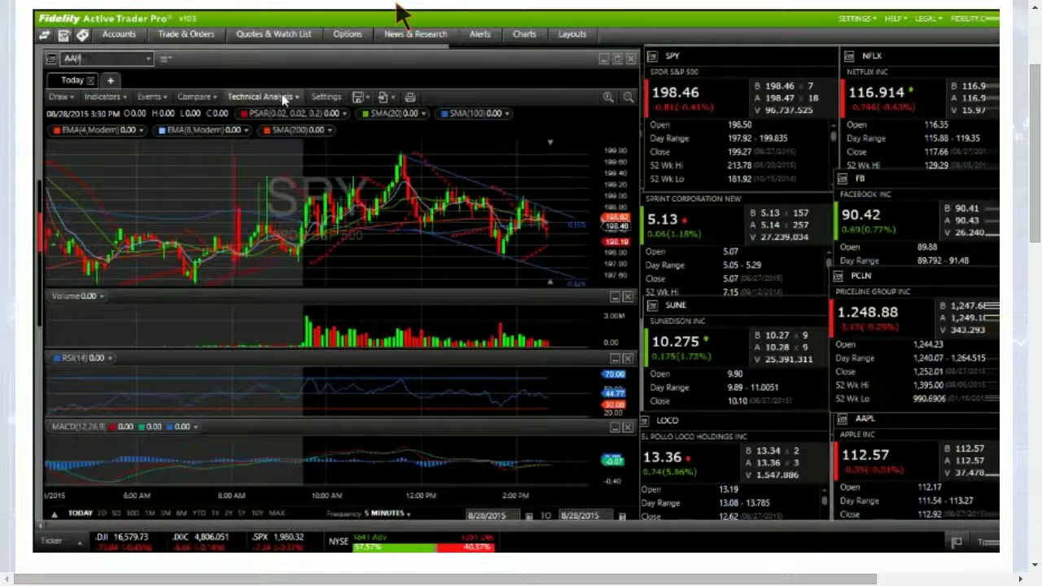
pyautogui.write('PL')
pyautogui.press('Return')
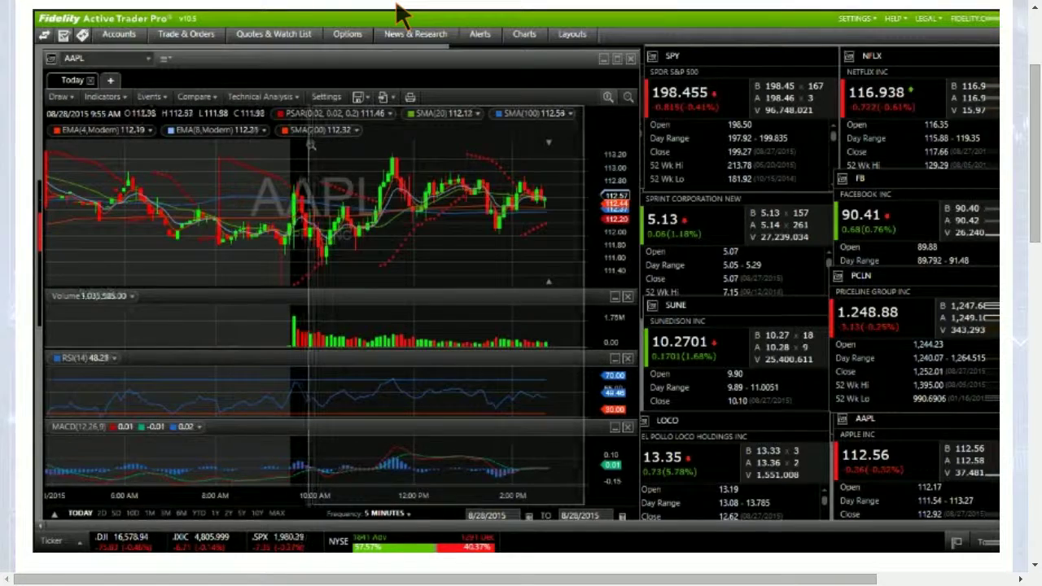
pyautogui.scroll(3, 399, 240)
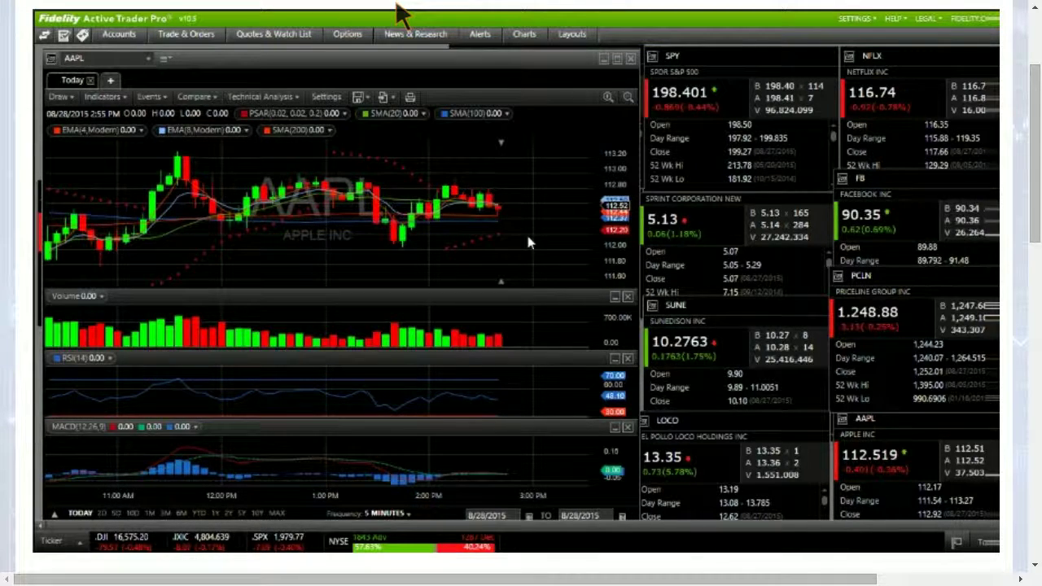
# Step: Chart FIT (Fitbit Inc) to review its 5-minute intraday trend
pyautogui.click(138, 57)
pyautogui.write('FIT')
pyautogui.press('Return')
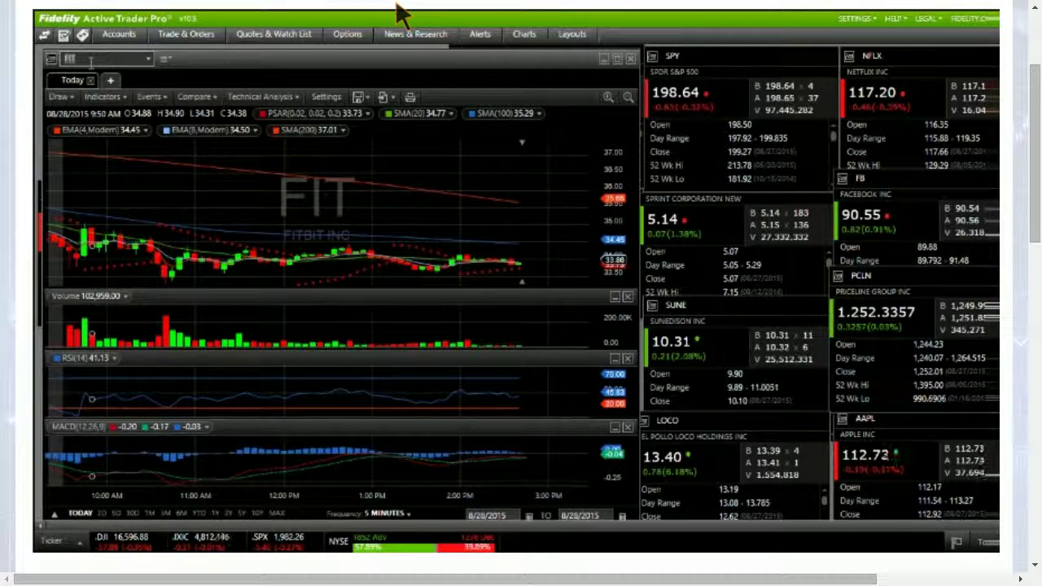
# Step: Switch the chart back to SPY and inspect its candles against the descending trendline from about noon onward
pyautogui.write('SPY')
pyautogui.press('Return')
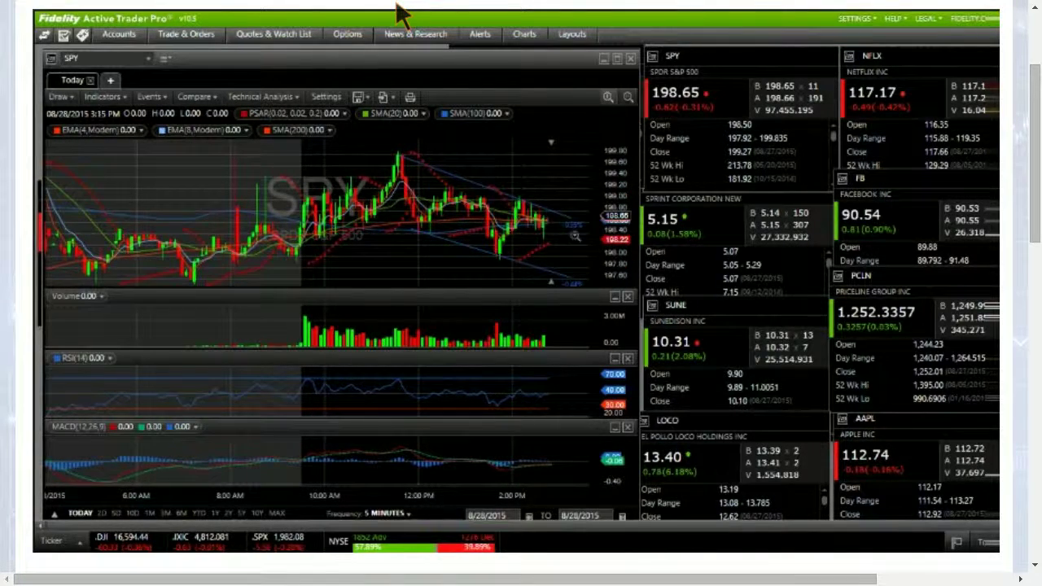
pyautogui.moveTo(468, 179); pyautogui.dragTo(410, 180)
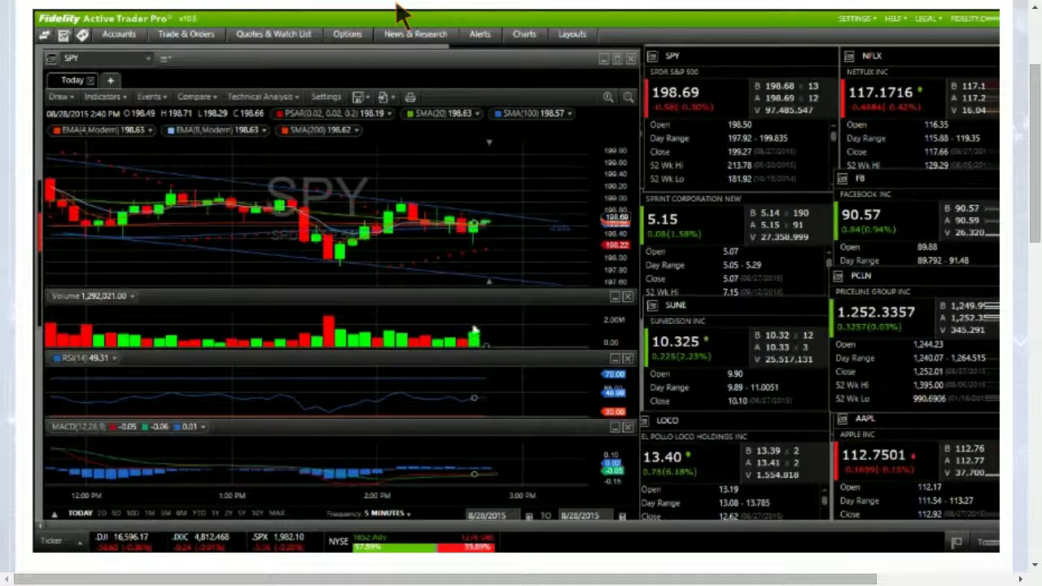
pyautogui.click(519, 226)
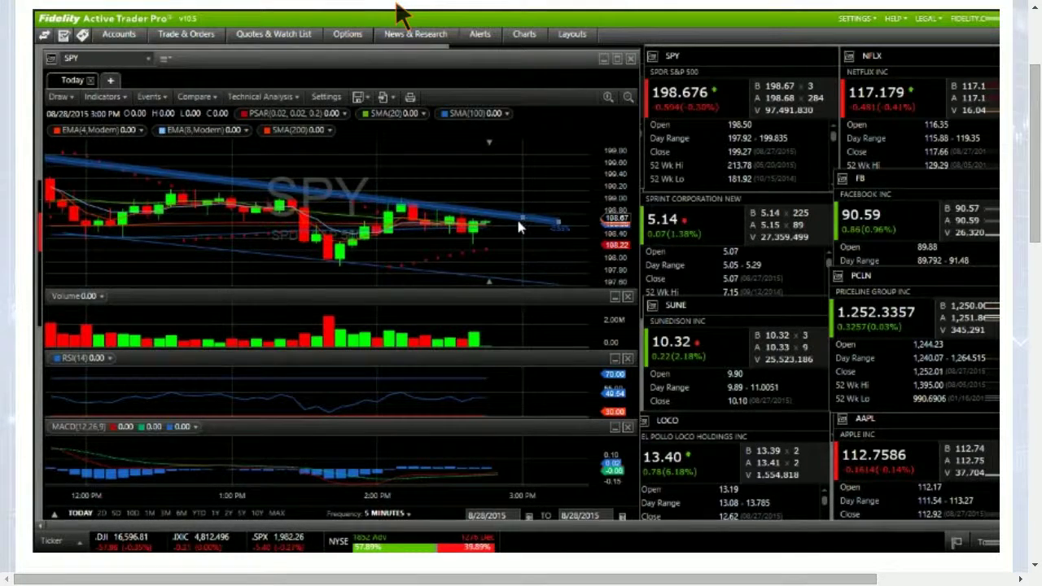
pyautogui.click(401, 207)
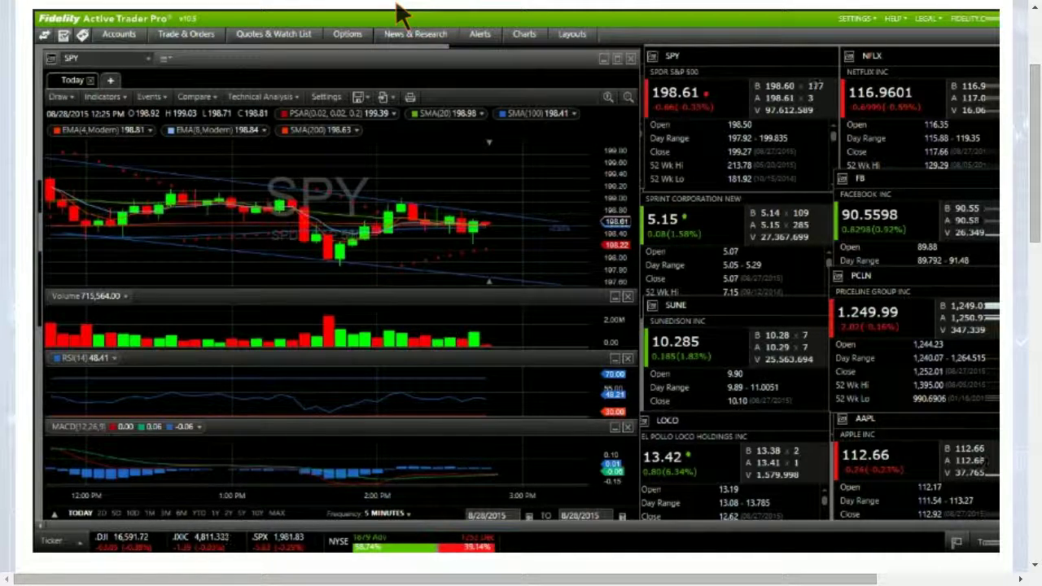
# Step: Switch to the StockCharts page in the browser and review SPY's daily chart down to the MACD
pyautogui.hotkey('alt', 'Tab')
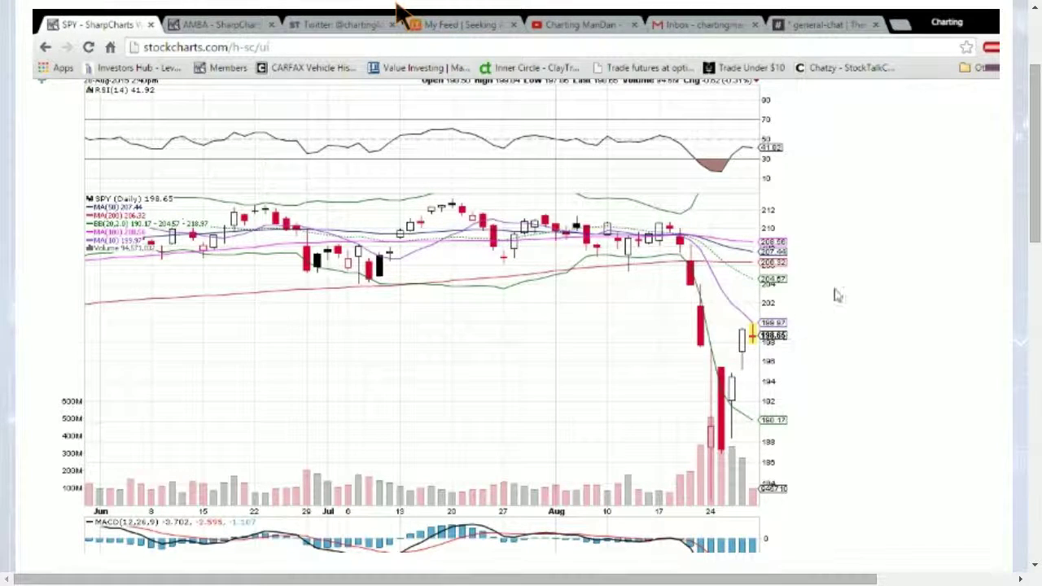
pyautogui.press('Down')
pyautogui.press('Down')
pyautogui.press('Down')
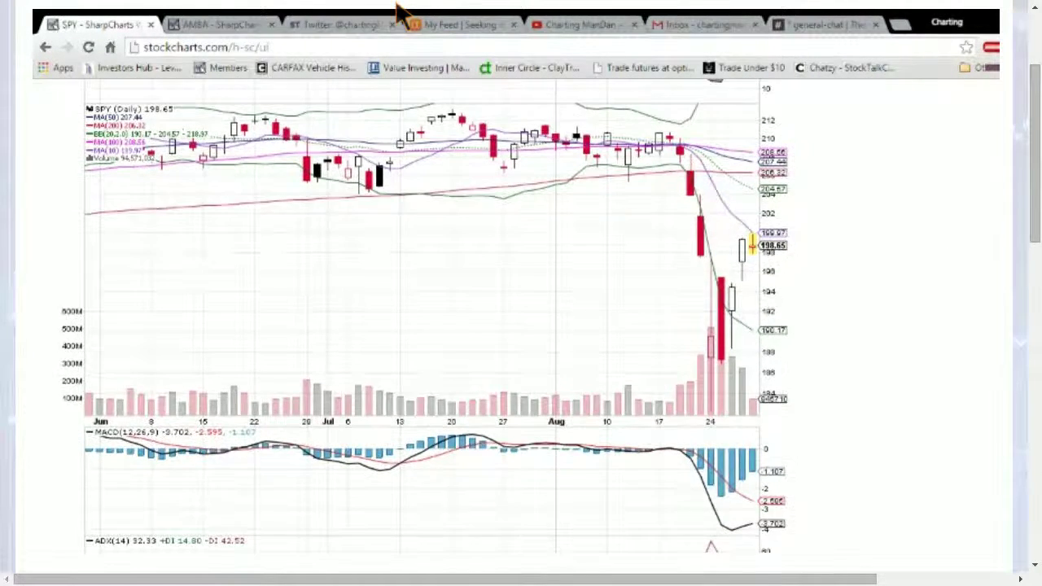
# Step: Check the Slack general-chat channel for requests, and return to Active Trader Pro to chart TSLA
pyautogui.click(822, 24)
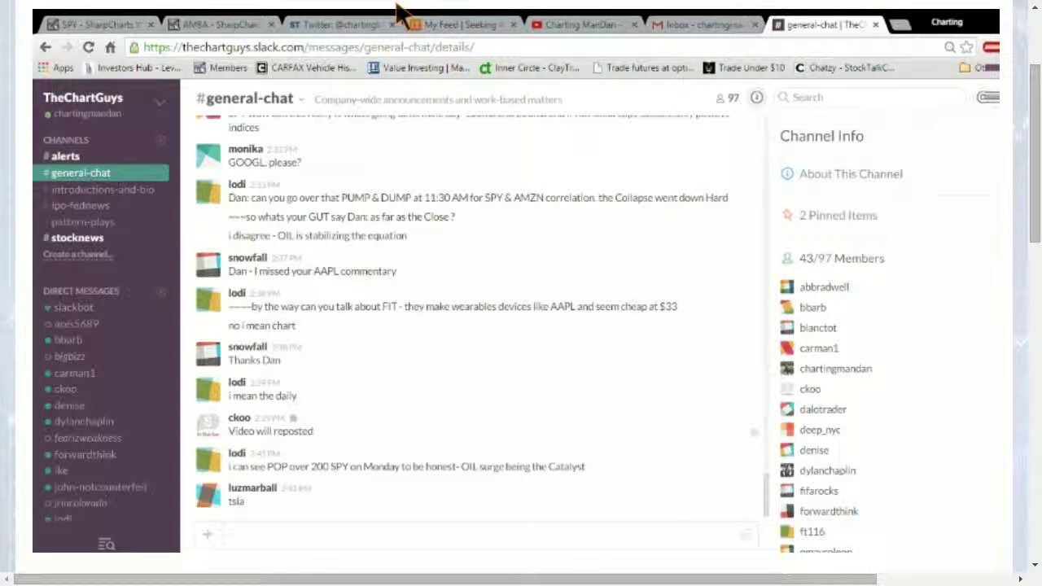
pyautogui.hotkey('alt', 'Tab')
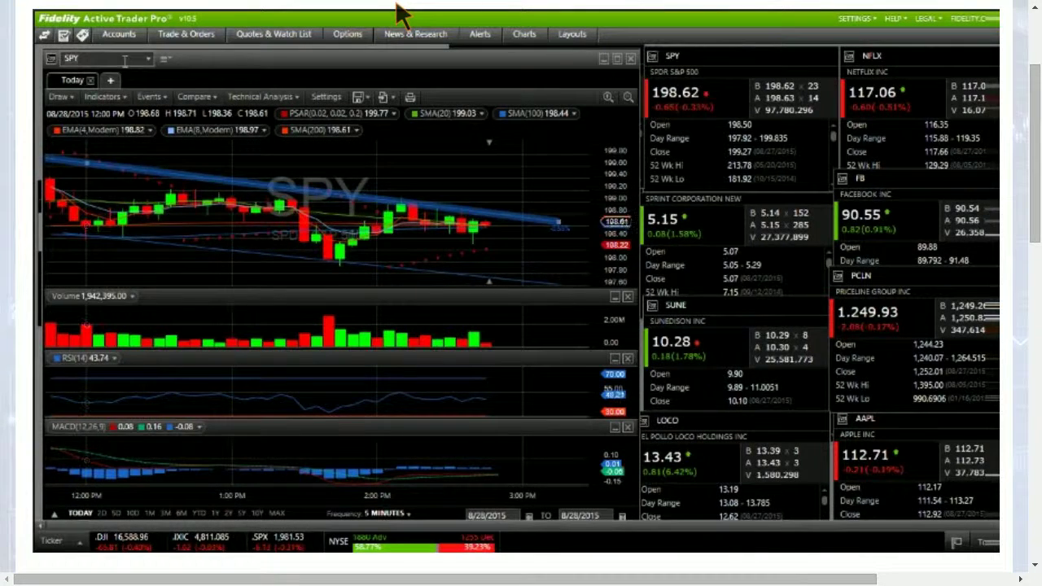
pyautogui.write('TSLA')
pyautogui.press('Return')
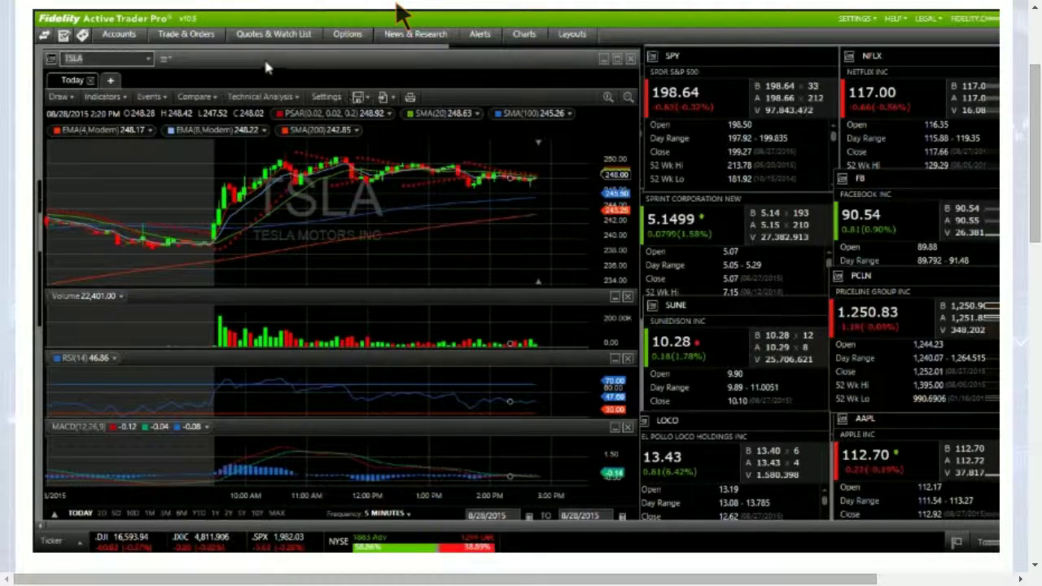
# Step: Chart GPRO and examine its most recent 5-minute candles, along with the full intraday view
pyautogui.write('GPRO')
pyautogui.press('Return')
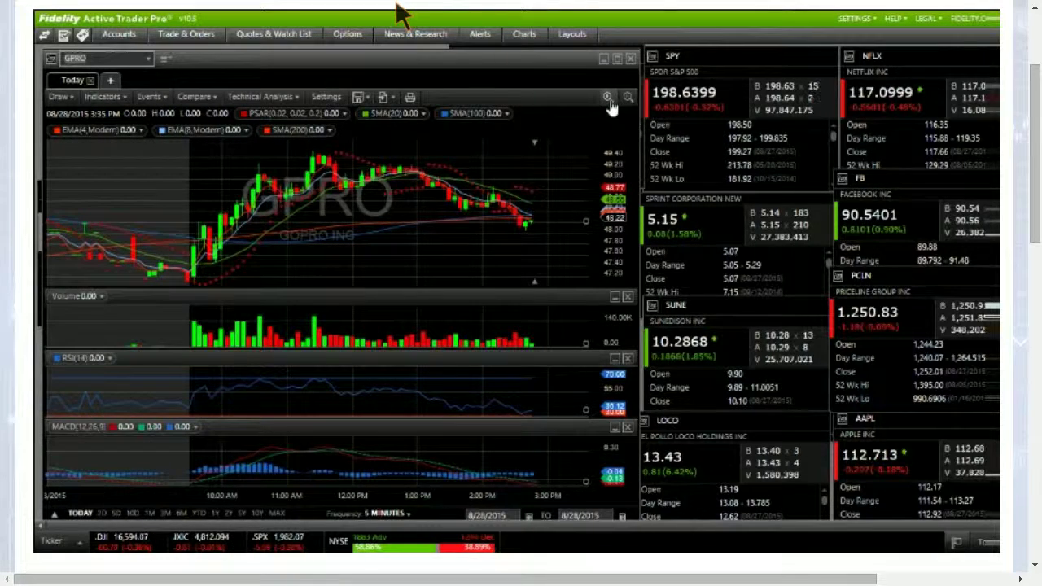
pyautogui.scroll(5, 498, 178)
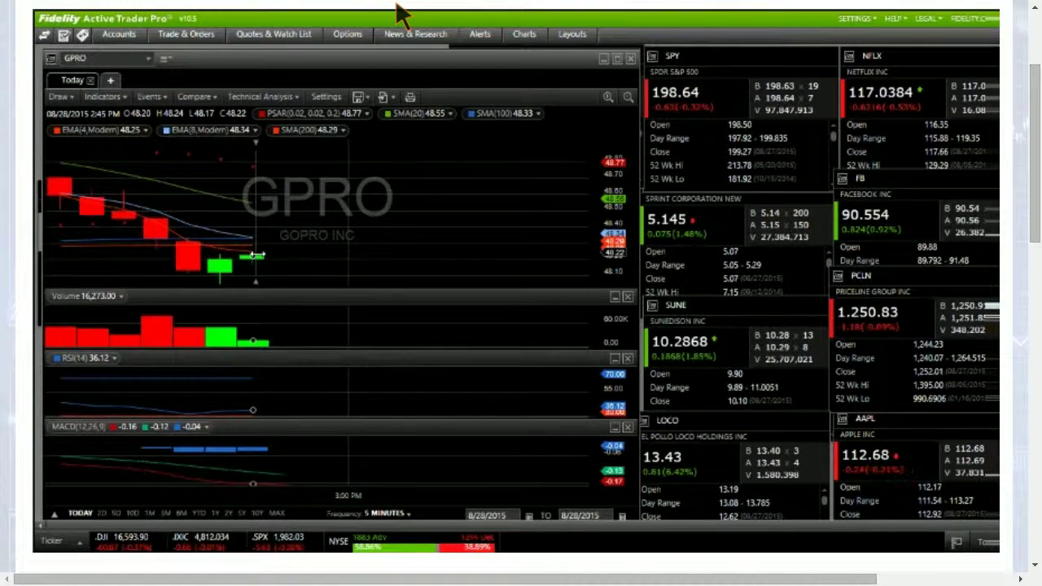
pyautogui.click(626, 98)
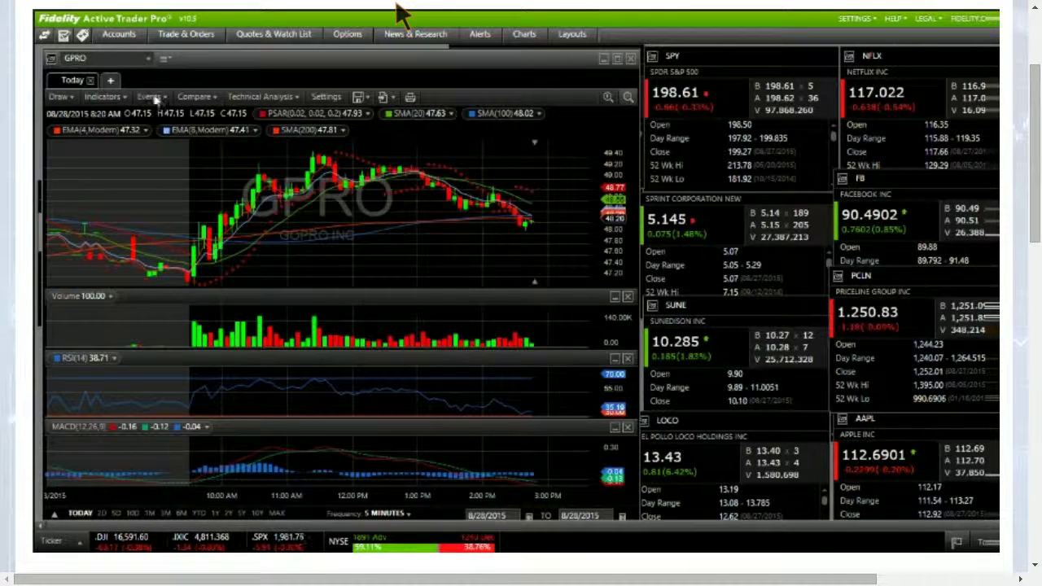
# Step: Chart NFLX and examine its afternoon candles, followed by the full intraday view
pyautogui.click(139, 58)
pyautogui.write('NFLX')
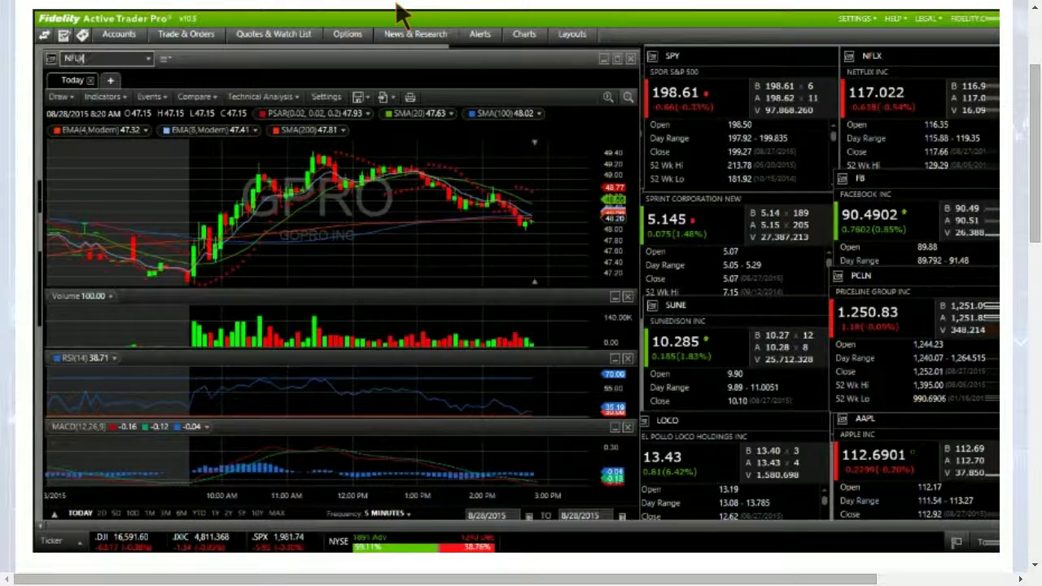
pyautogui.press('Return')
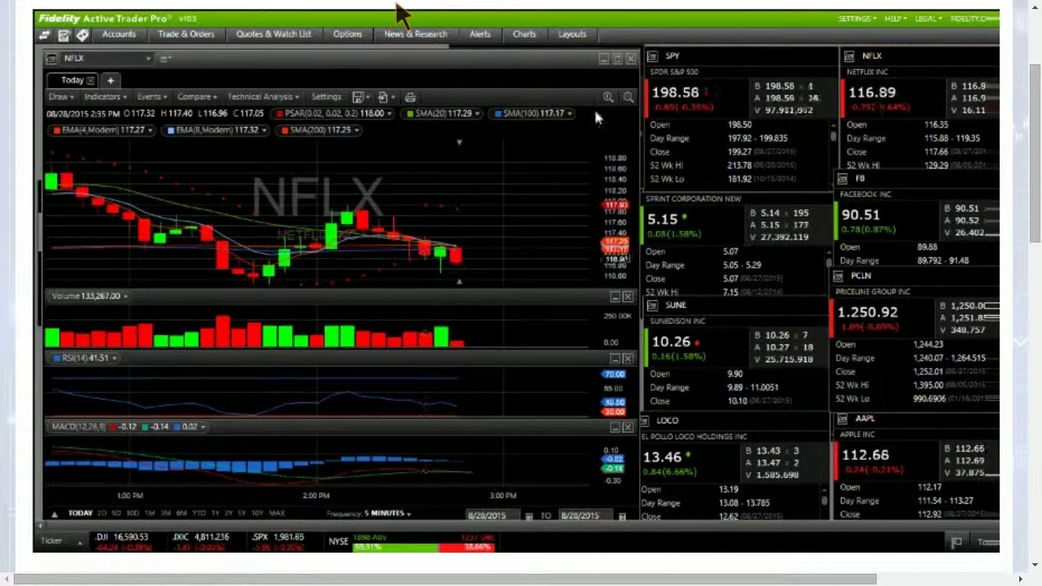
pyautogui.click(629, 97)
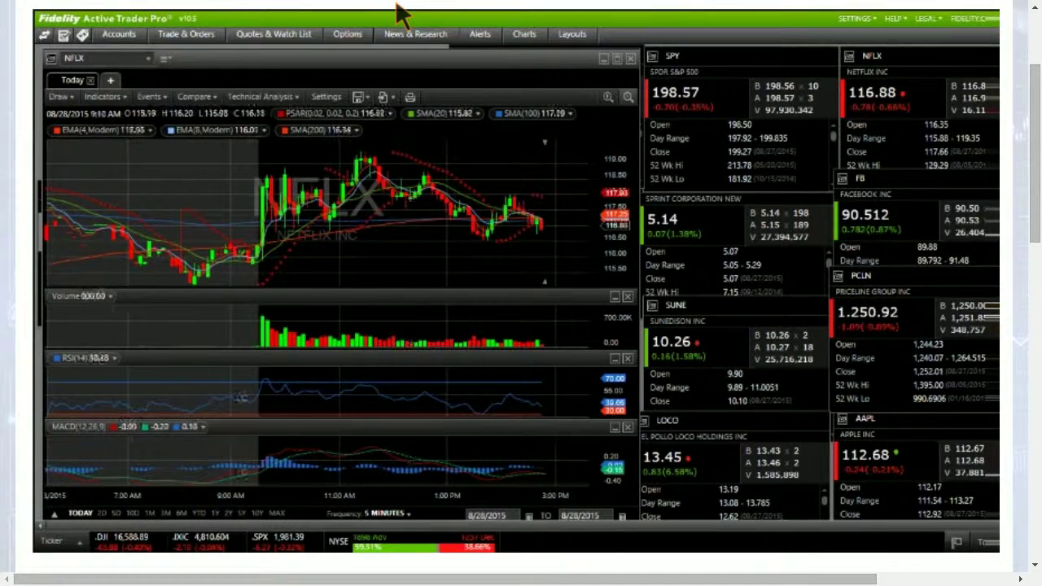
# Step: Chart ULTA to review its 5-minute intraday trend
pyautogui.write('U')
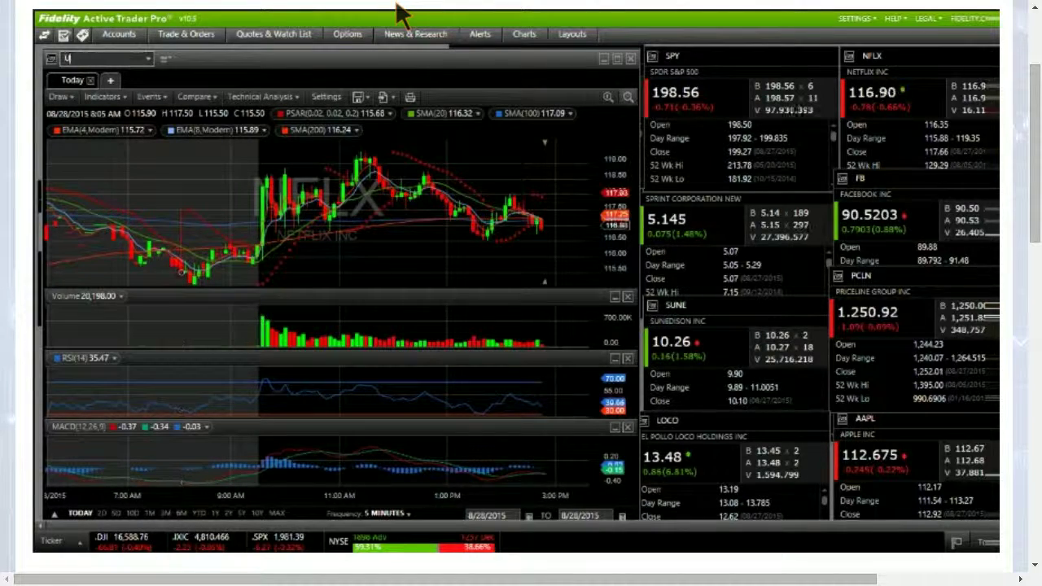
pyautogui.write('LTA')
pyautogui.press('Return')
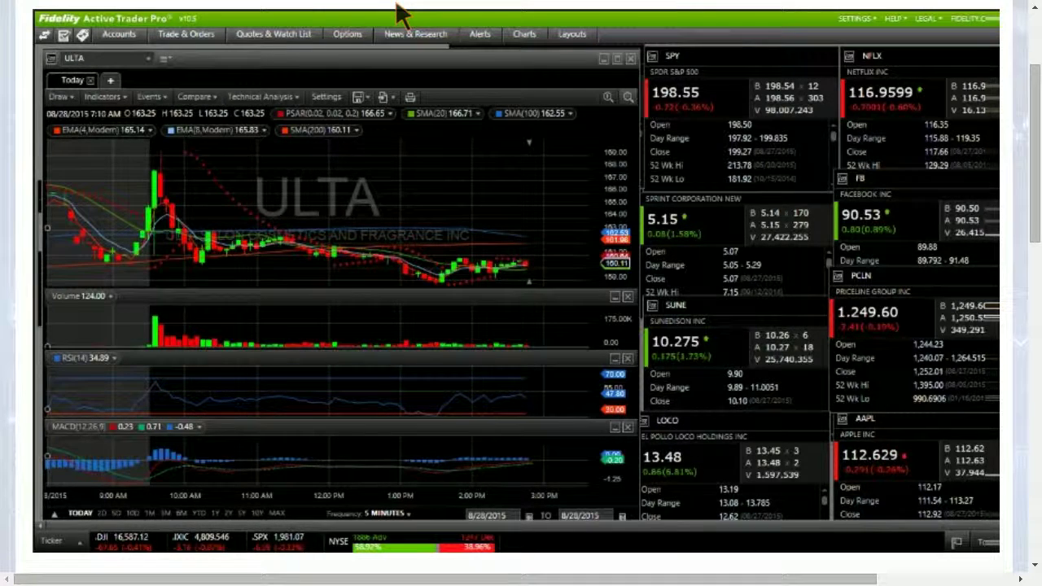
# Step: Chart LOCO (El Pollo Loco Holdings) and examine its price action from about 10:30 AM onward
pyautogui.write('LOCO')
pyautogui.press('Return')
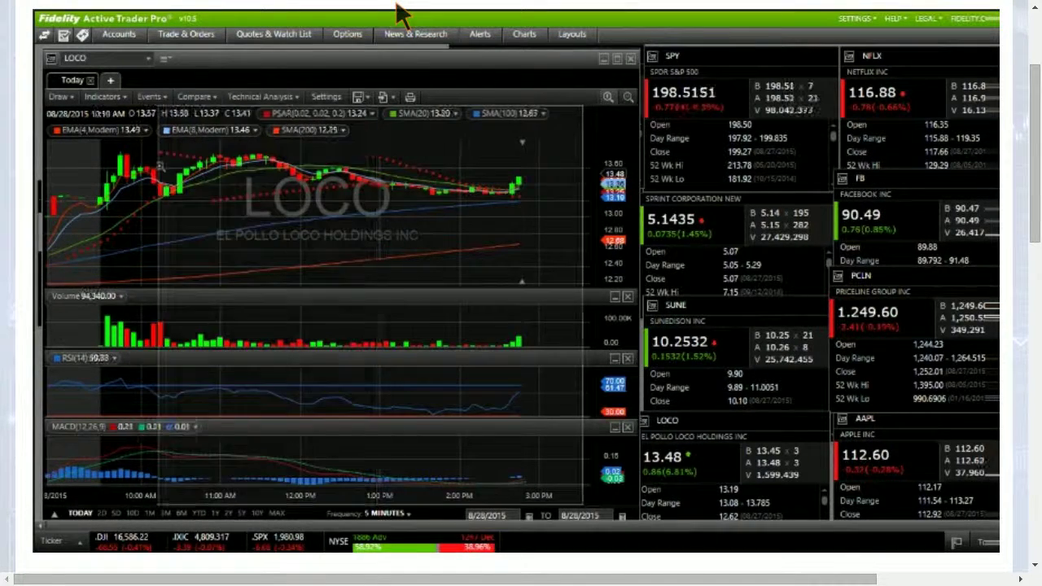
pyautogui.scroll(2, 126, 161)
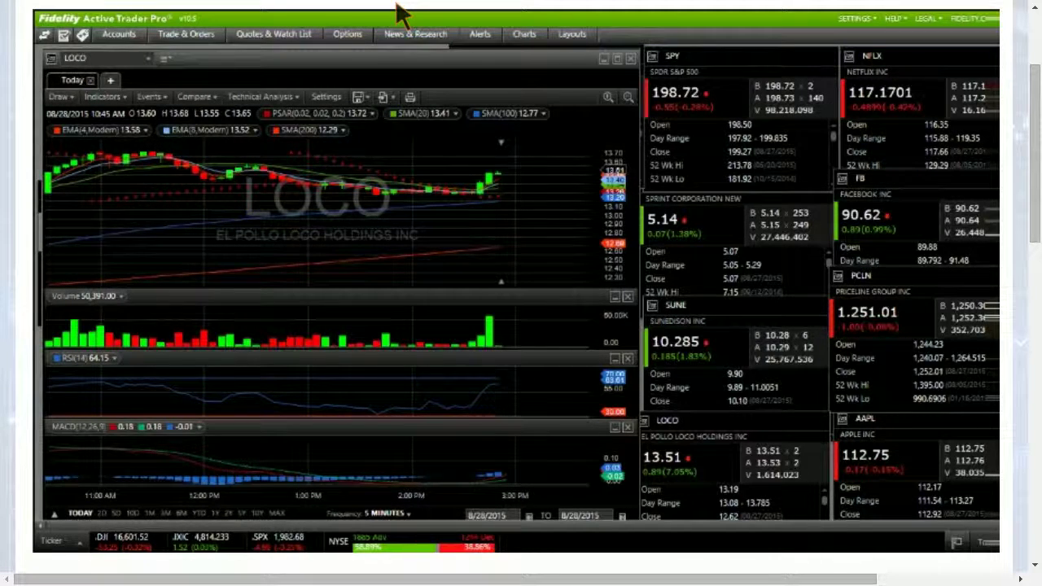
# Step: Chart UVXY to review the volatility fund's intraday trend
pyautogui.click(118, 60)
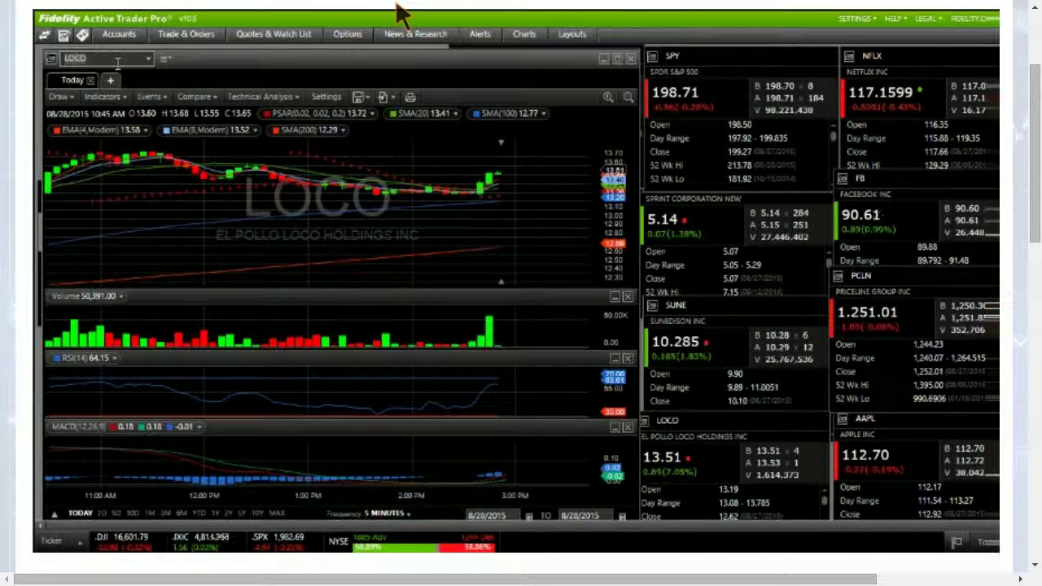
pyautogui.write('UVXY')
pyautogui.press('Return')
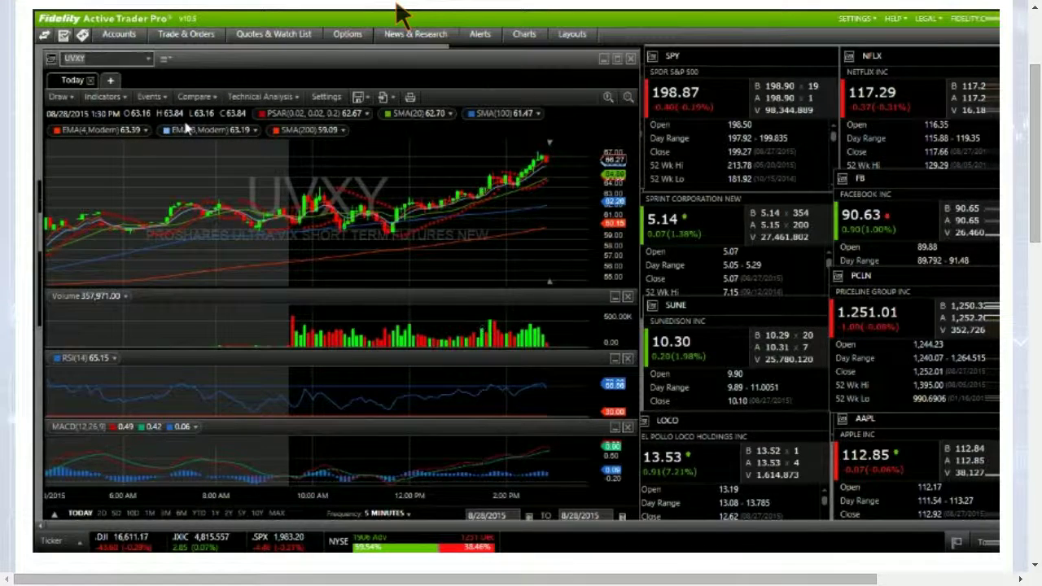
# Step: Chart SPXU to review its intraday trend, and switch back to SPY to inspect its candles from late morning onward
pyautogui.write('SPXU')
pyautogui.press('Return')
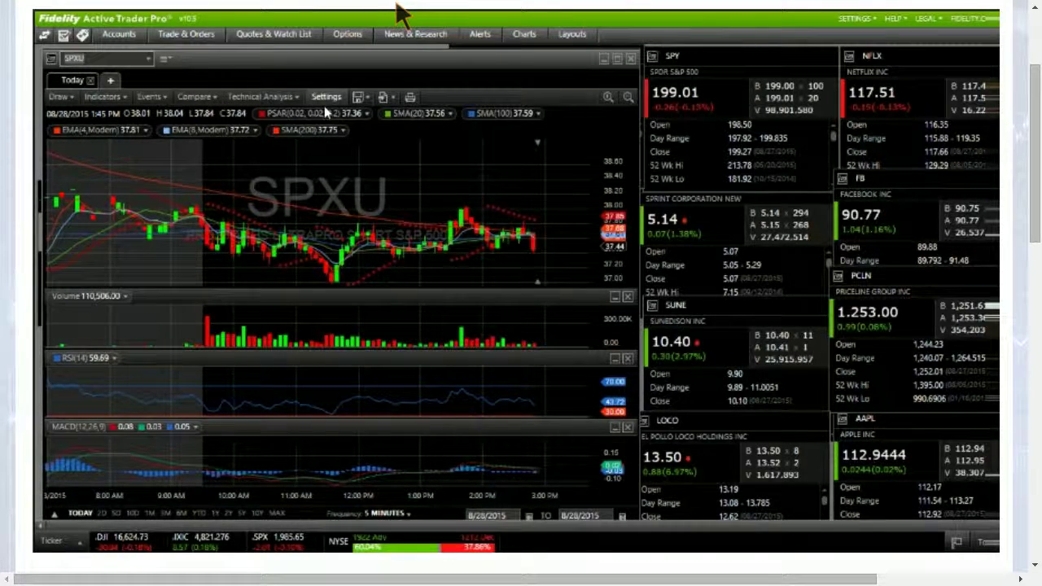
pyautogui.press('Return')
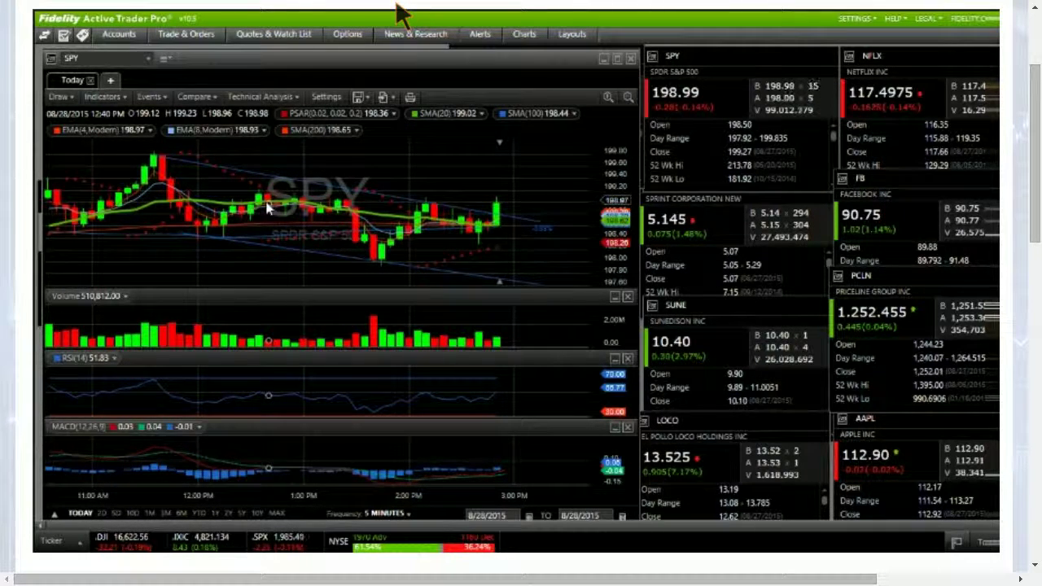
# Step: Chart SUNE and compare its price action at 30-minute and 15-minute frequencies, and return to 5 minutes
pyautogui.click(118, 57)
pyautogui.write('SUNE')
pyautogui.press('Return')
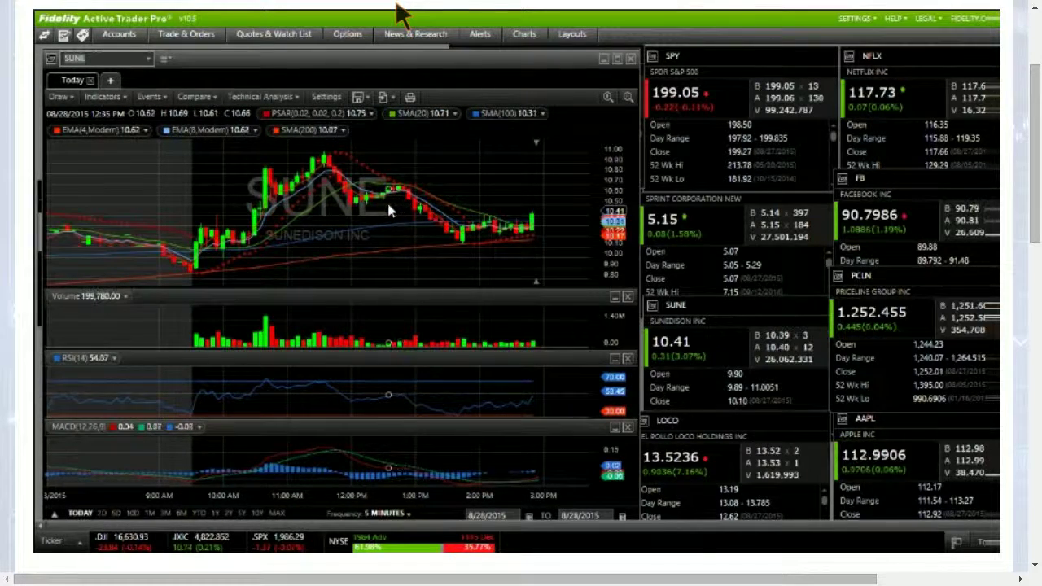
pyautogui.click(382, 513)
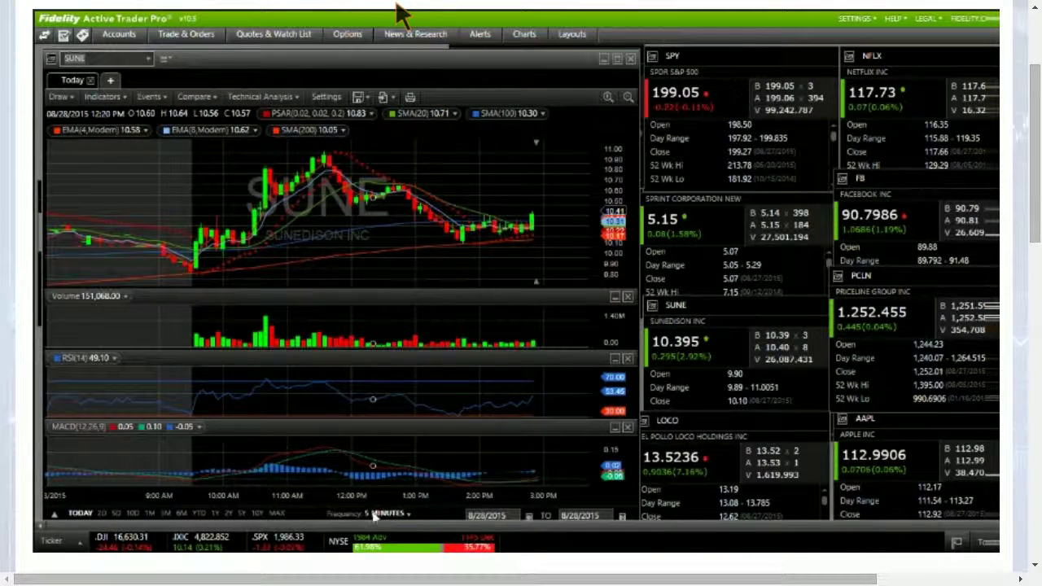
pyautogui.click(379, 456)
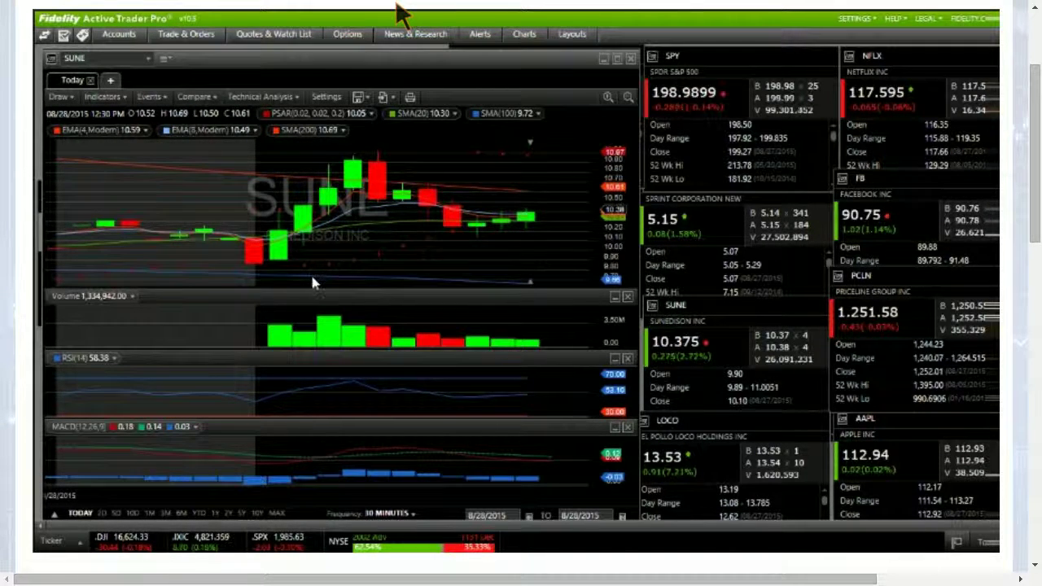
pyautogui.scroll(1, 363, 274)
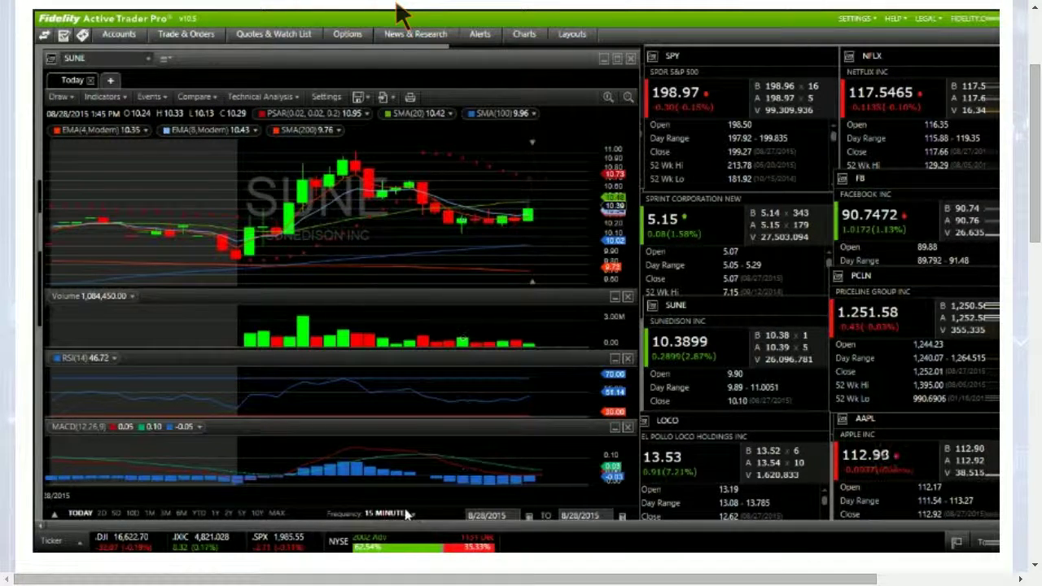
pyautogui.scroll(-1, 319, 325)
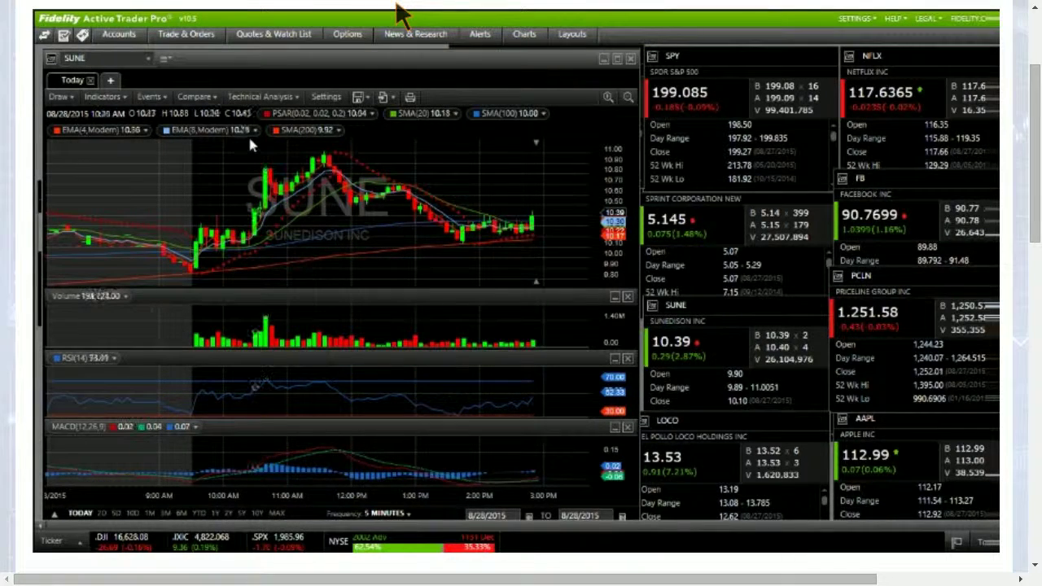
# Step: Return the chart to SPY and examine its latest candle against the descending channel from about 11 AM onward
pyautogui.click(118, 60)
pyautogui.write('SPY')
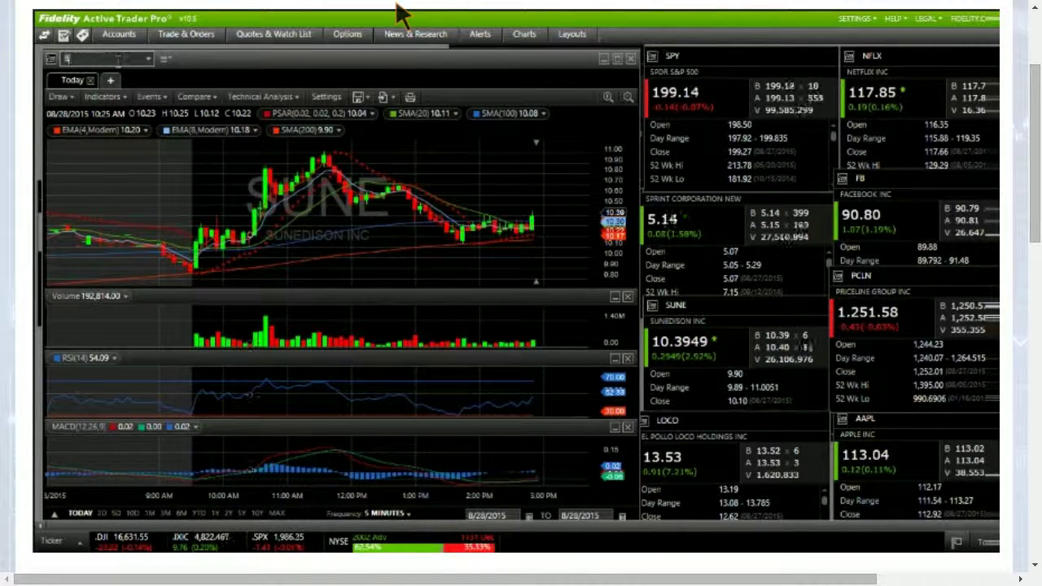
pyautogui.press('Return')
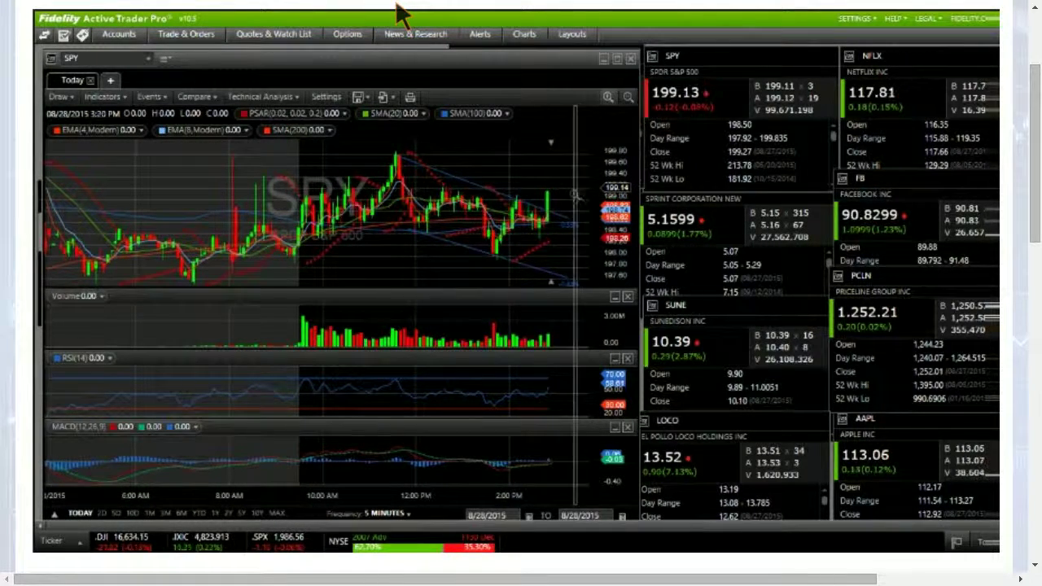
pyautogui.scroll(2, 358, 117)
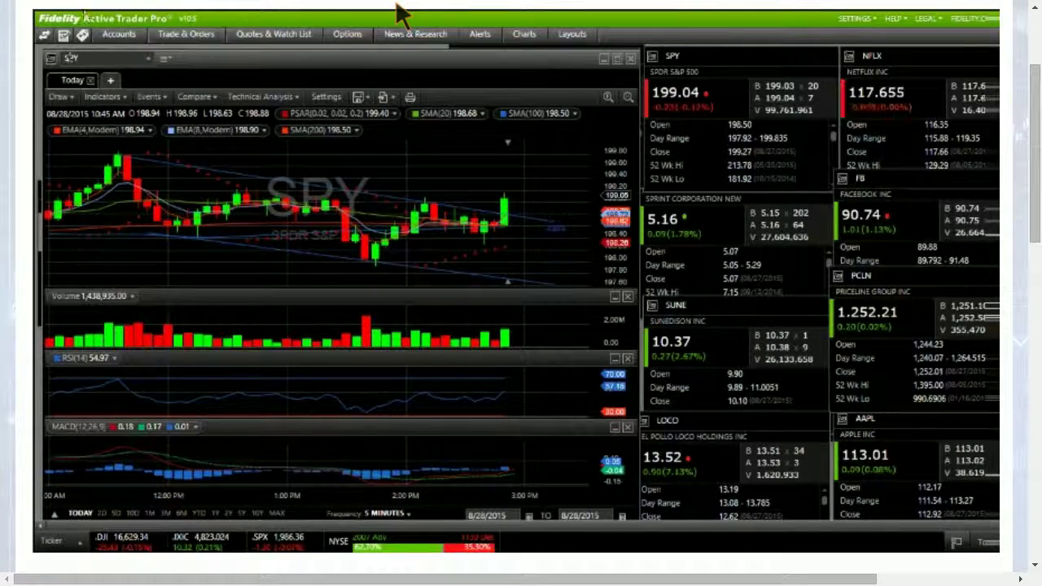
# Step: Chart LOCO to review its intraday trend, and switch the chart to NFLX for comparison
pyautogui.write('LOCO')
pyautogui.press('Return')
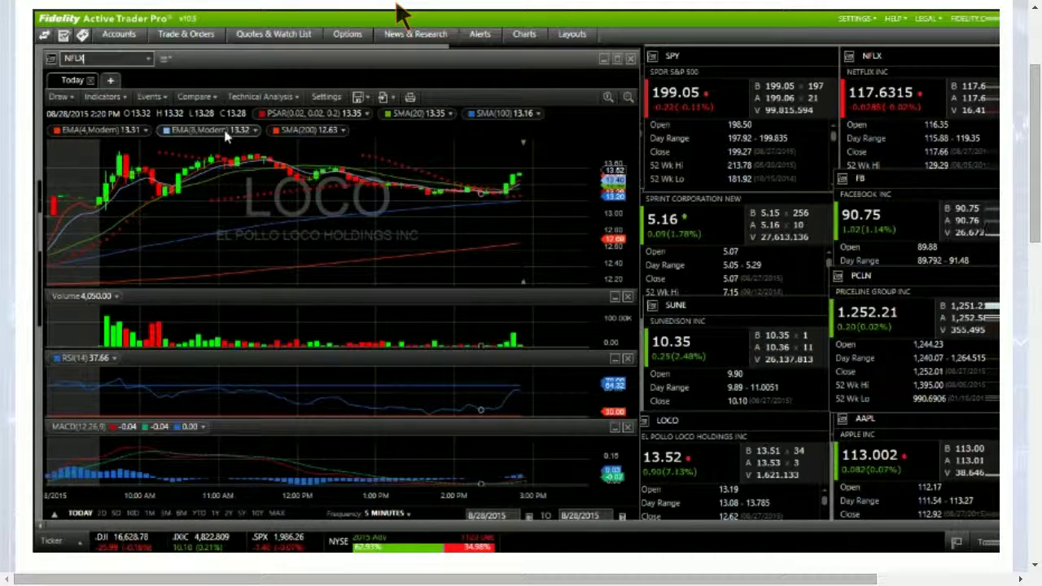
pyautogui.press('Return')
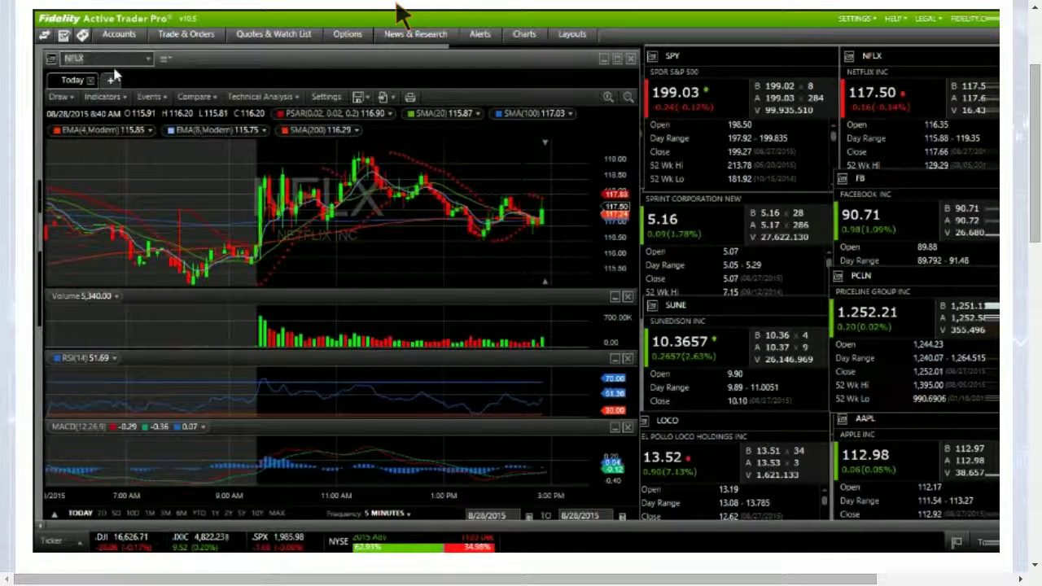
# Step: Return the chart to SPY and examine its candles from about 11 AM onward
pyautogui.write('SPY')
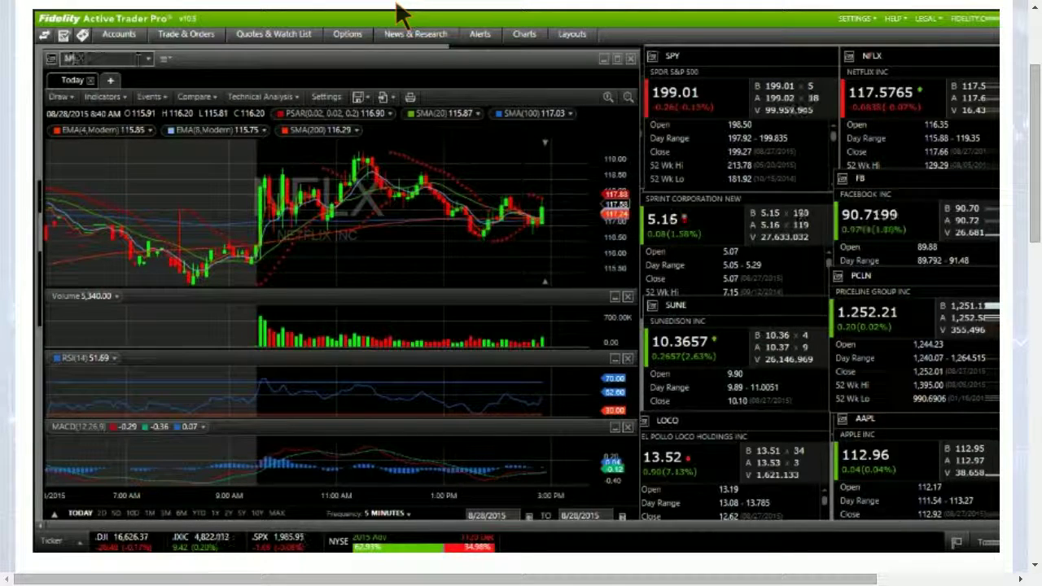
pyautogui.press('Return')
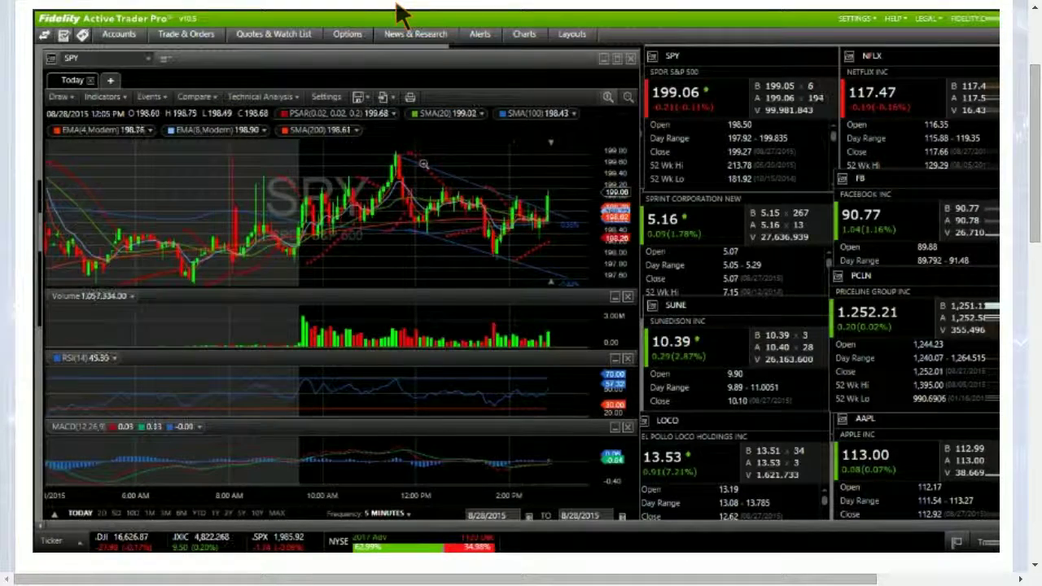
pyautogui.scroll(3, 385, 163)
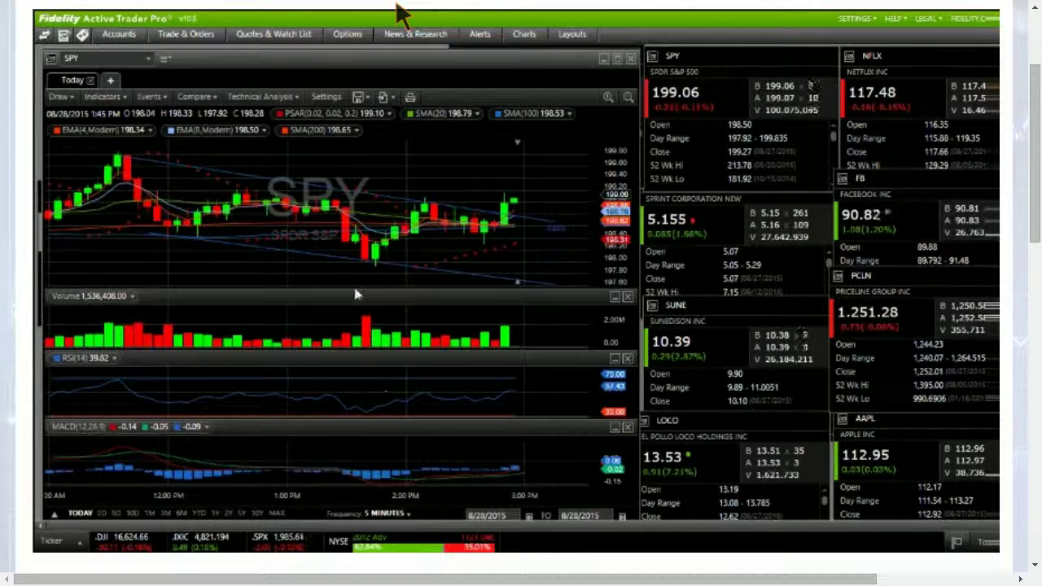
# Step: Compare SPY's price action at 15-minute, 30-minute and 60-minute frequencies, and return to 5 minutes
pyautogui.scroll(-3, 351, 379)
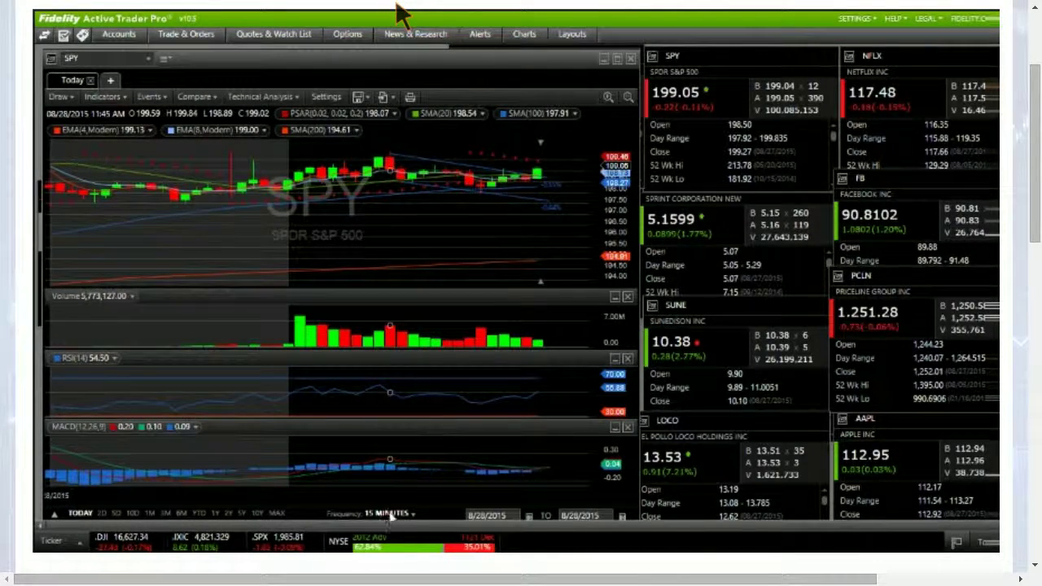
pyautogui.scroll(-3, 330, 308)
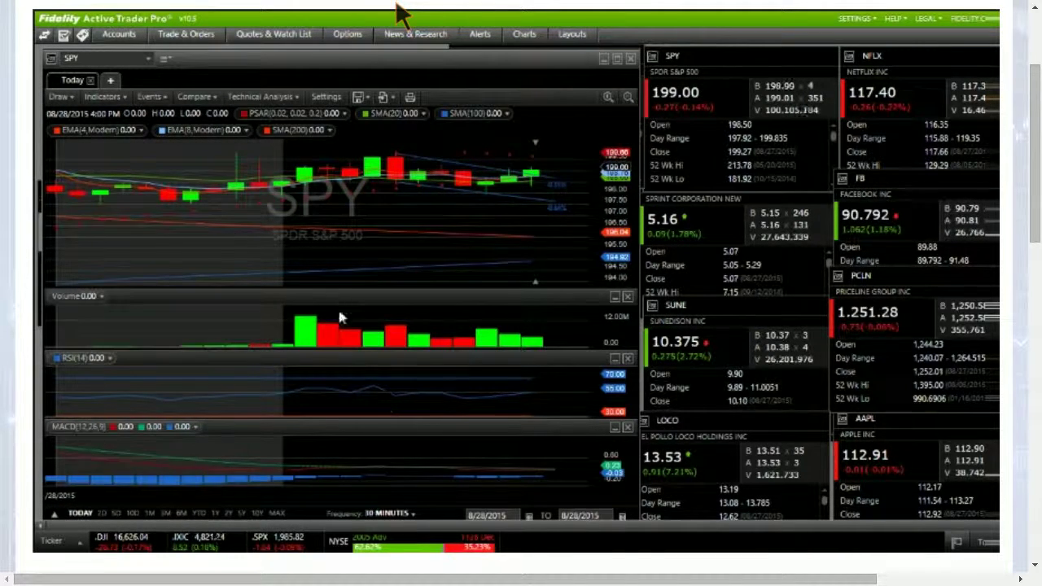
pyautogui.scroll(-1, 340, 318)
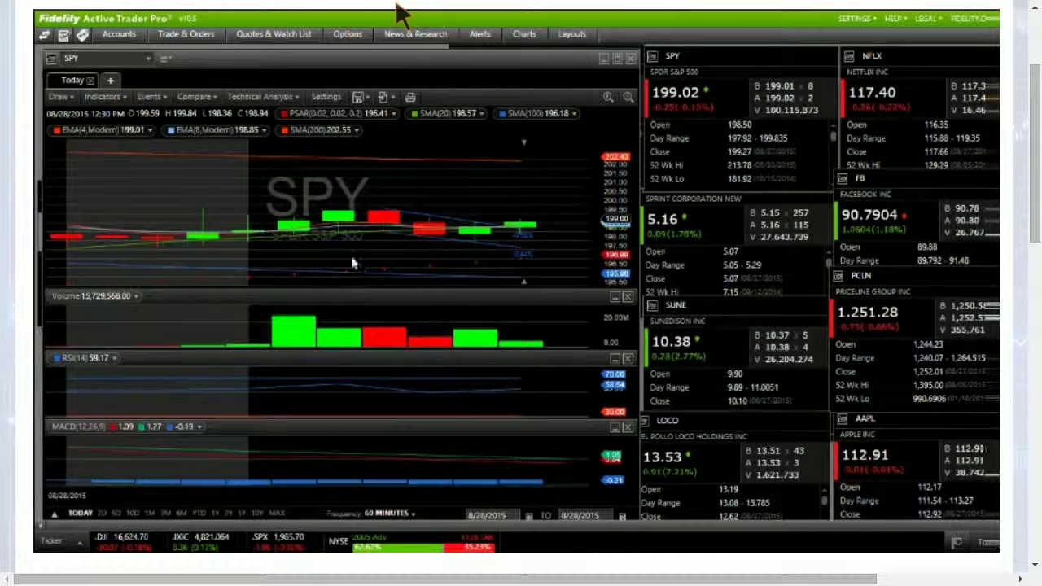
pyautogui.scroll(3, 348, 242)
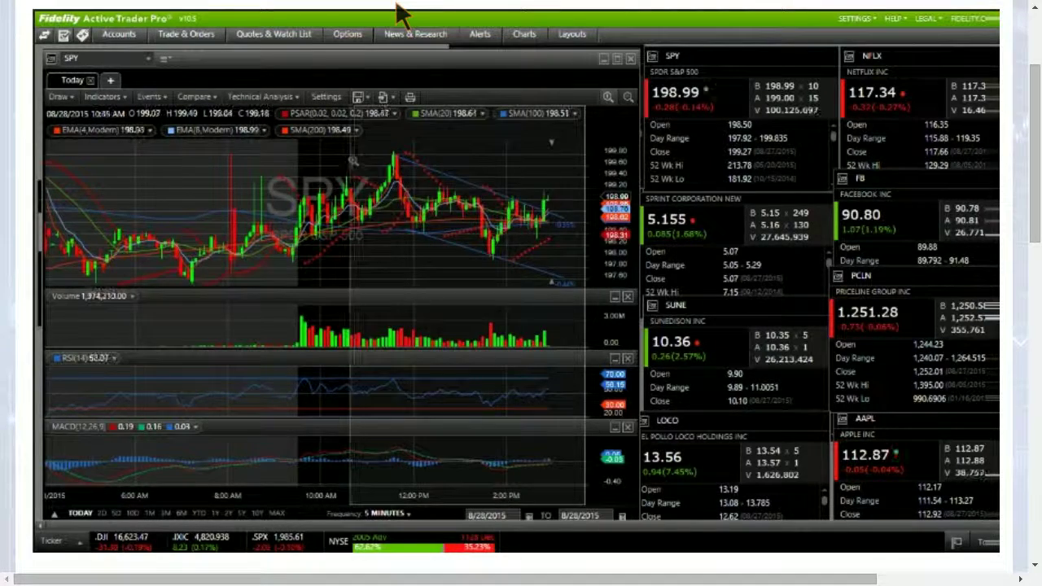
# Step: Examine SPY's 5-minute candles from about 10:30 AM onward against the upper trendline of the descending channel
pyautogui.moveTo(353, 160); pyautogui.dragTo(586, 252)
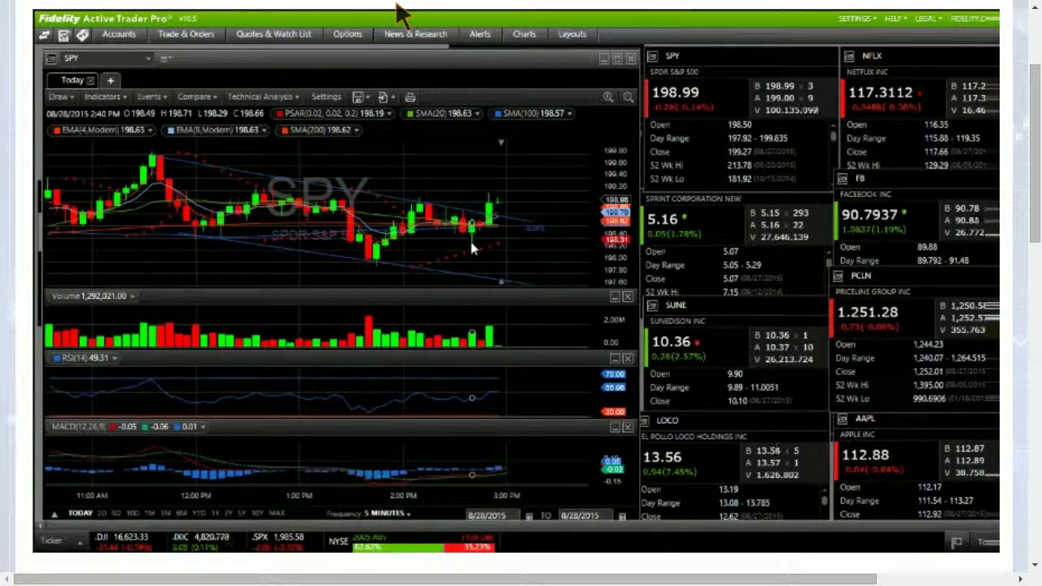
pyautogui.click(478, 218)
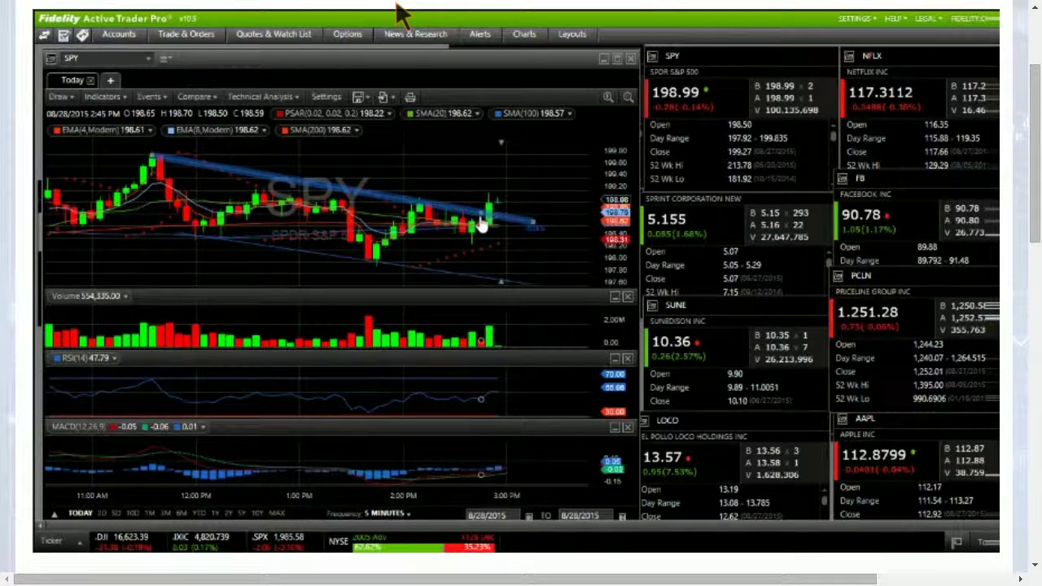
pyautogui.click(432, 158)
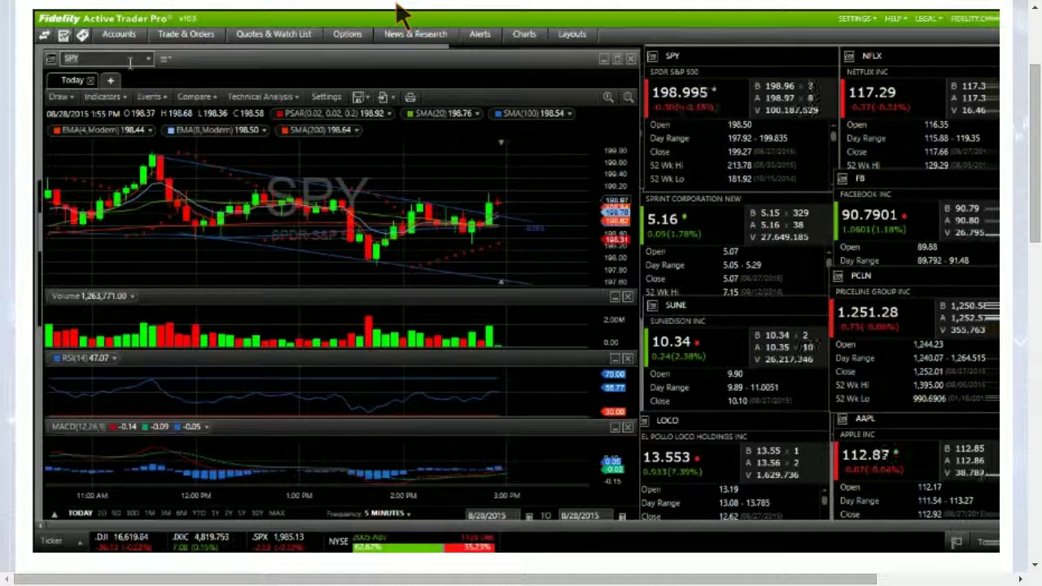
# Step: Chart TSLA and inspect its 5-minute candles during the afternoon
pyautogui.write('TSLA')
pyautogui.press('Return')
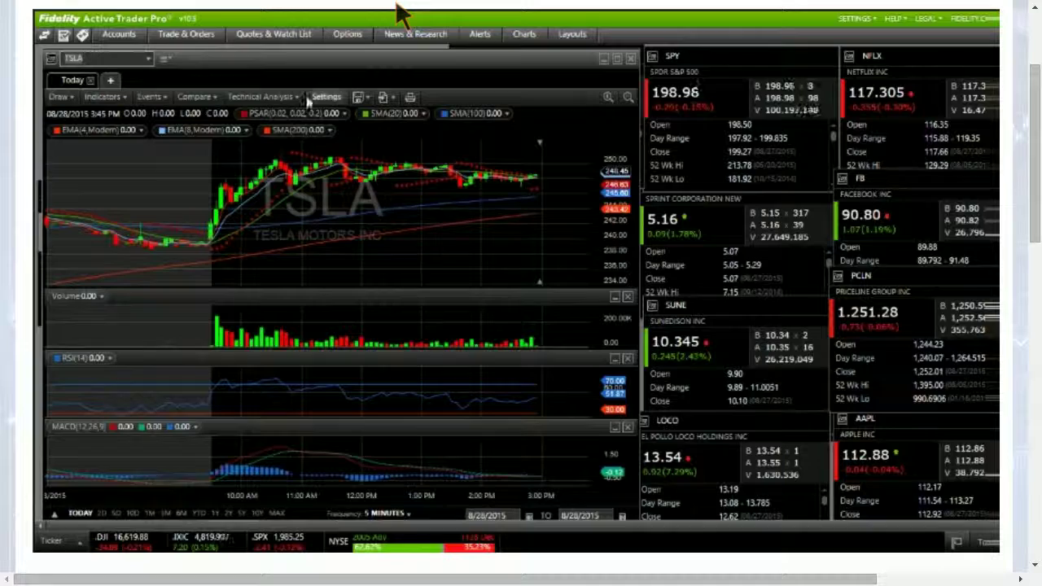
pyautogui.click(607, 97)
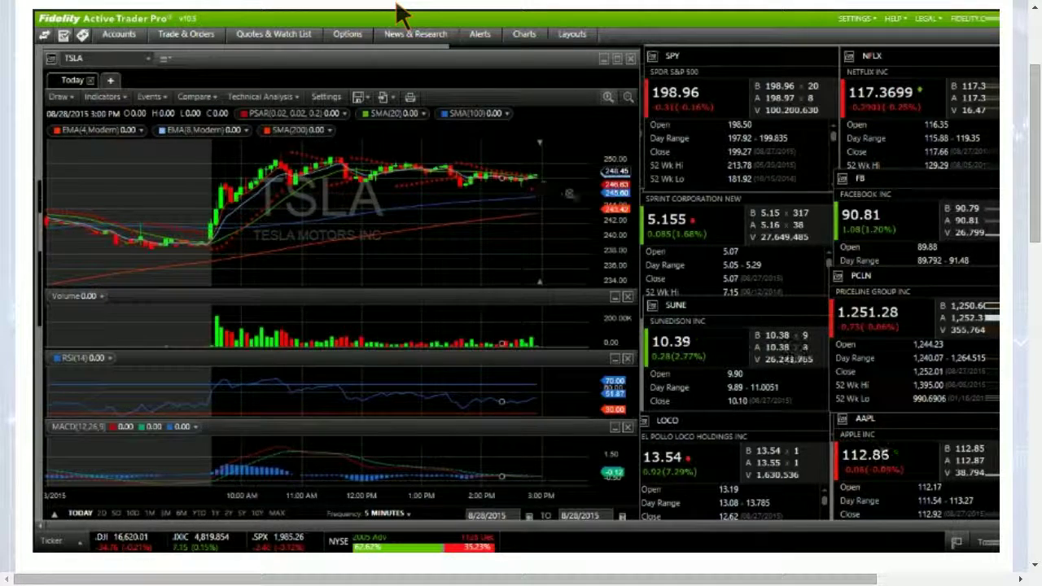
pyautogui.moveTo(544, 187); pyautogui.dragTo(410, 155)
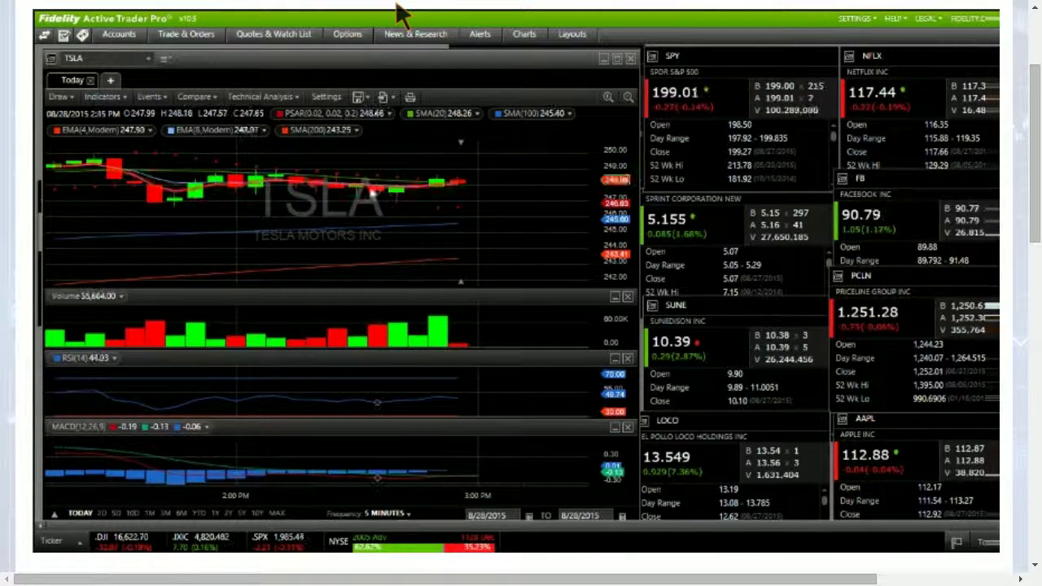
# Step: Switch the chart back to SPY and inspect its candles from shortly before noon onward
pyautogui.write('S')
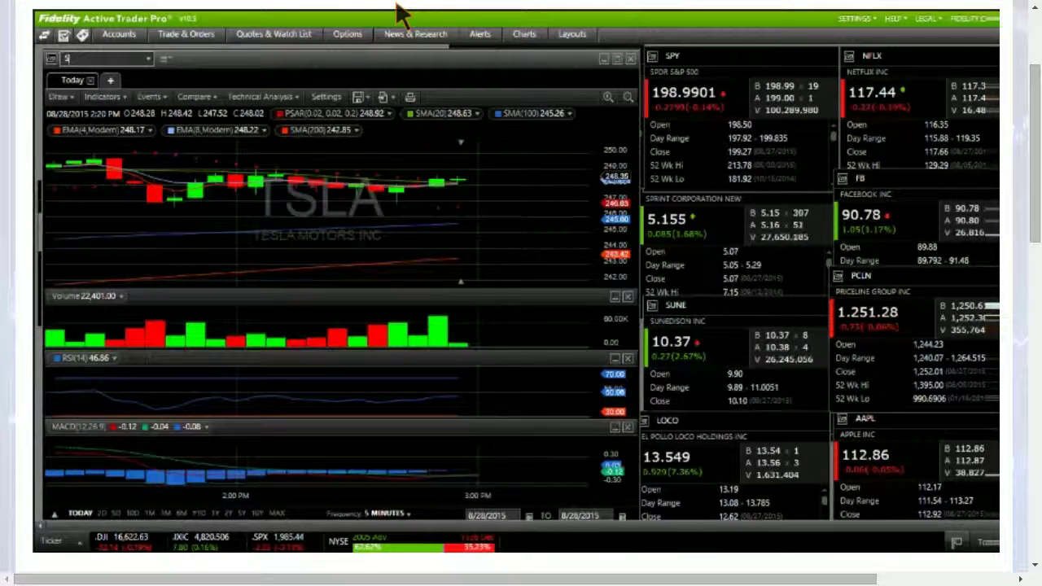
pyautogui.write('PY')
pyautogui.press('Return')
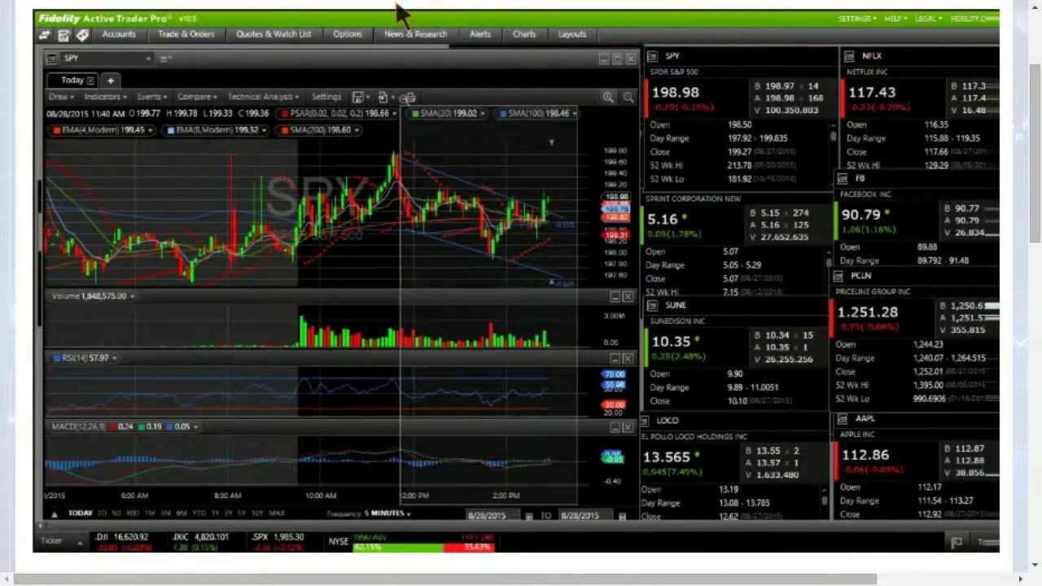
pyautogui.click(388, 99)
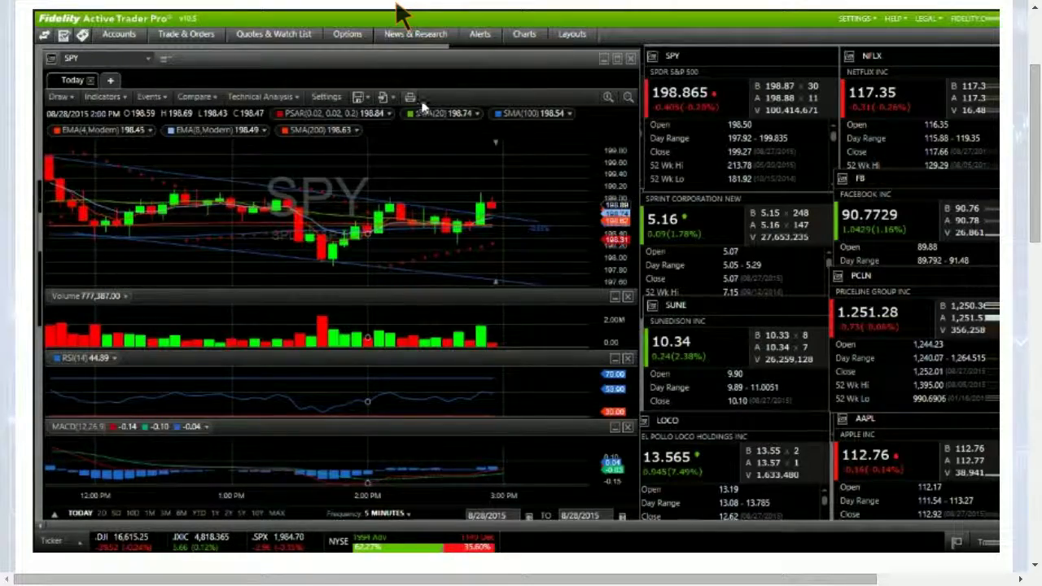
# Step: Move the SPY chart window down to uncover the MJMD, OSLH and UWTI quotes behind it
pyautogui.moveTo(476, 61); pyautogui.dragTo(488, 114)
pyautogui.moveTo(491, 161); pyautogui.dragTo(507, 221)
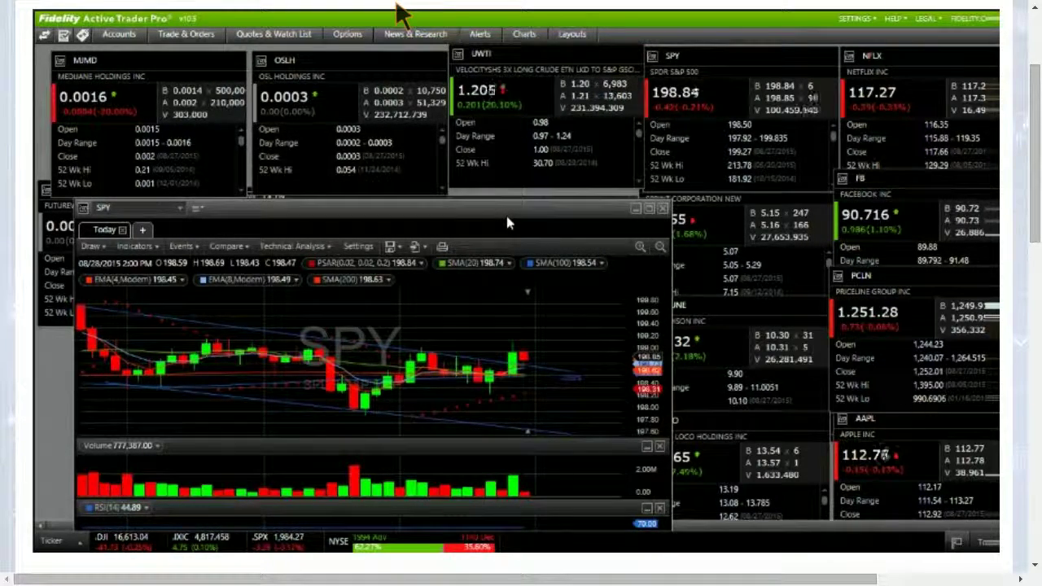
pyautogui.moveTo(506, 216)
pyautogui.mouseDown()
pyautogui.moveTo(460, 99)
pyautogui.moveTo(492, 203)
pyautogui.mouseUp()
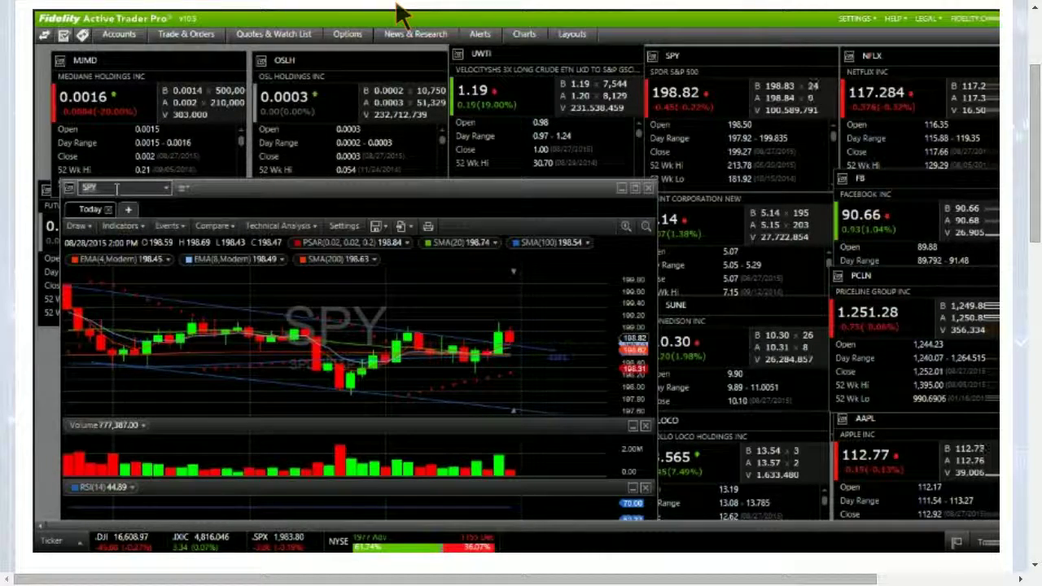
# Step: Chart TSLA for a quick comparison, and restore the SPY chart to its place over the MJMD, OSLH and UWTI quotes
pyautogui.click(116, 188)
pyautogui.write('TSLA')
pyautogui.press('Return')
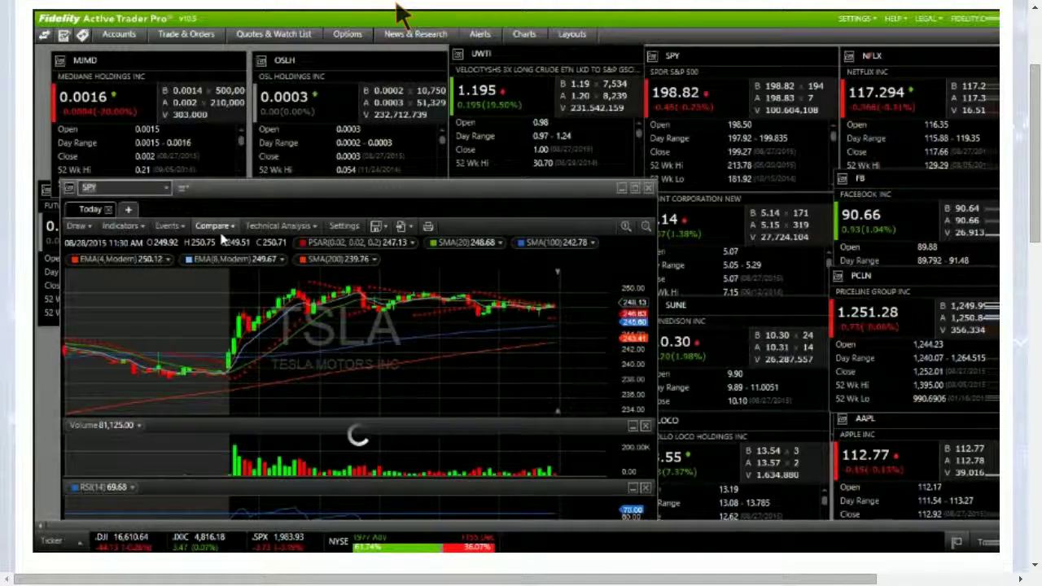
pyautogui.moveTo(394, 187); pyautogui.dragTo(381, 69)
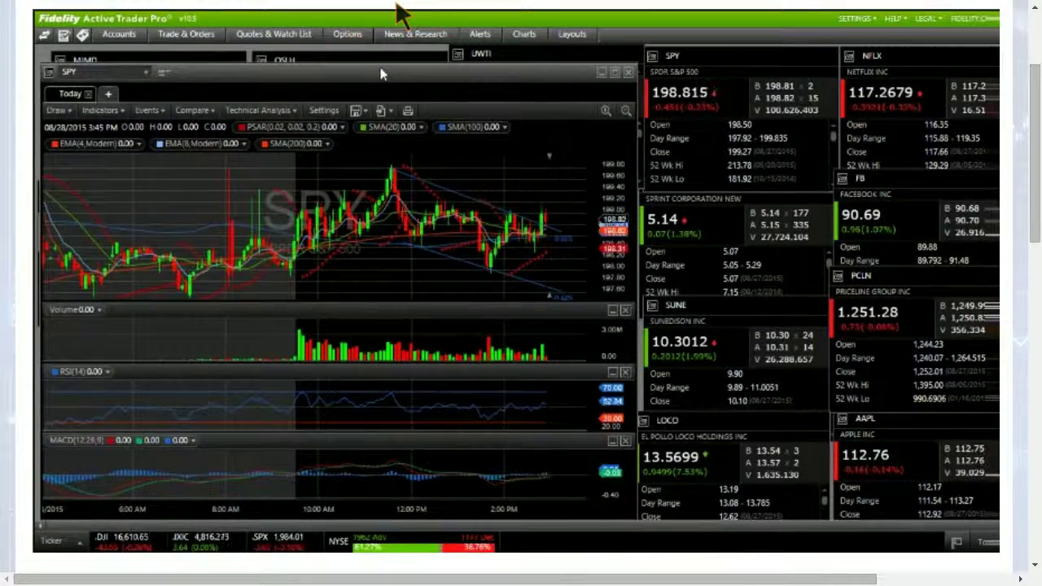